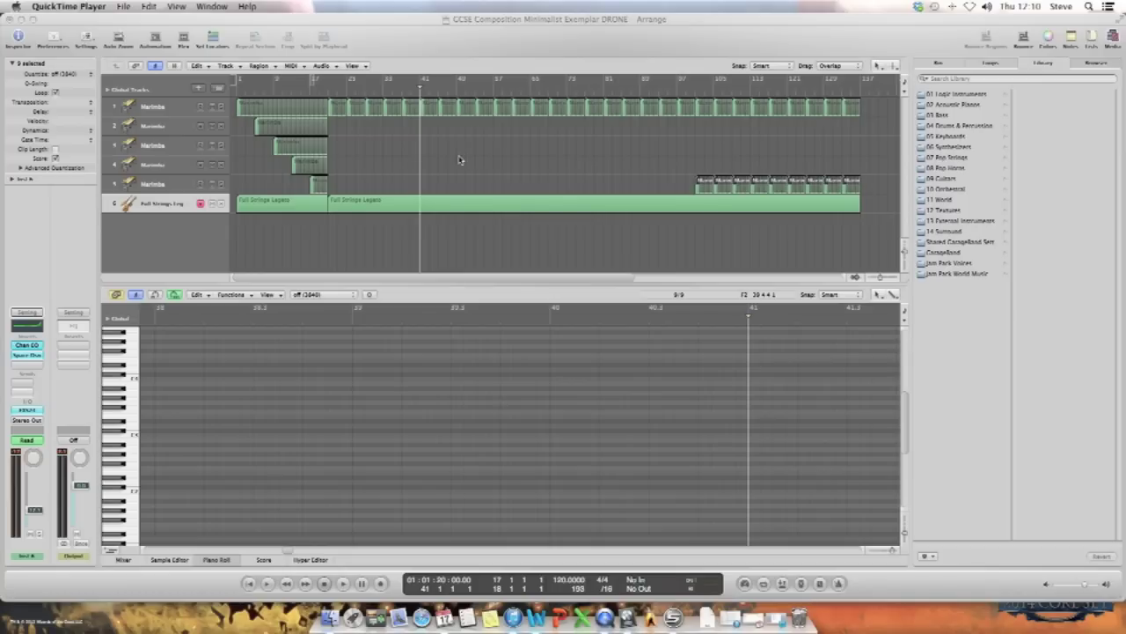
Duplicate the third Marimba track with its settings and place copies of its bar 9 region at bar 41 on both tracks
left_click(278, 145)
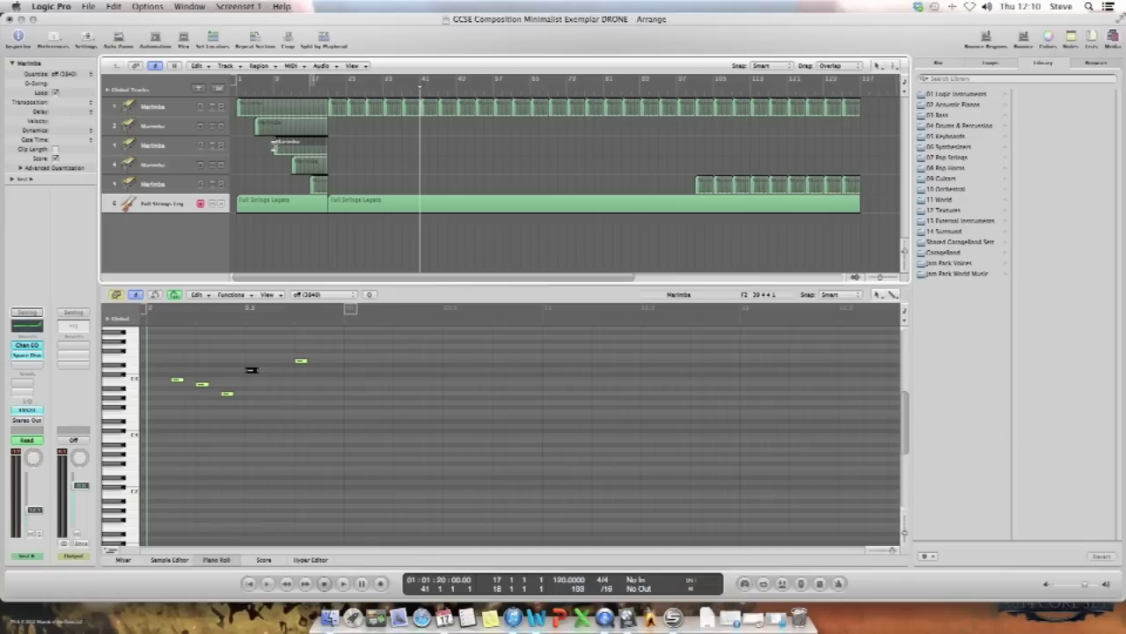
left_click(182, 145)
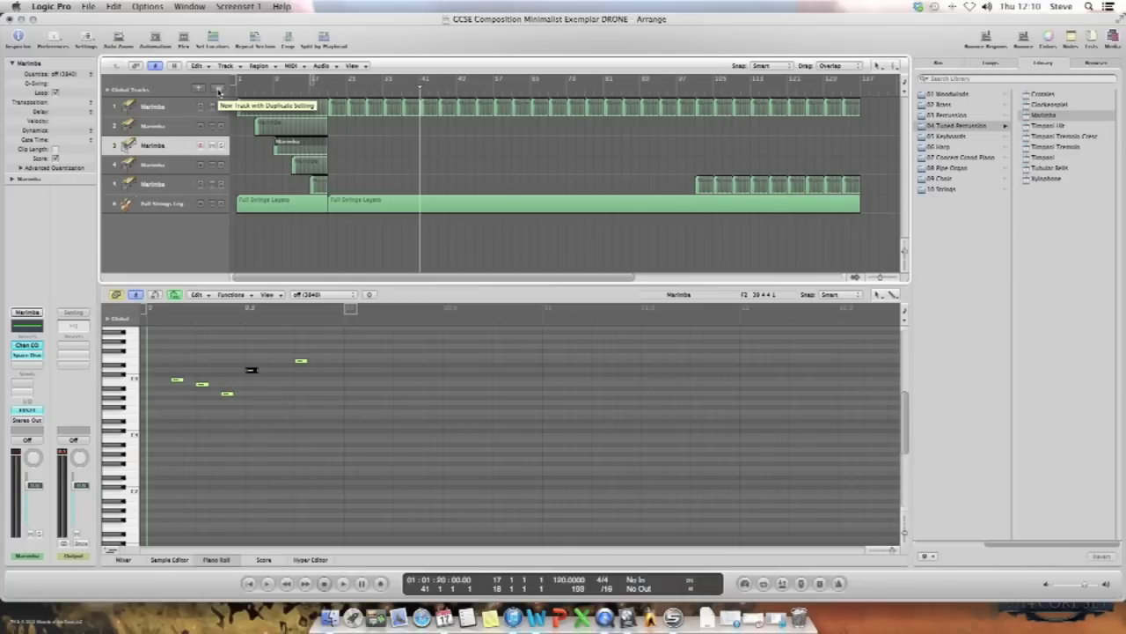
left_click(219, 92)
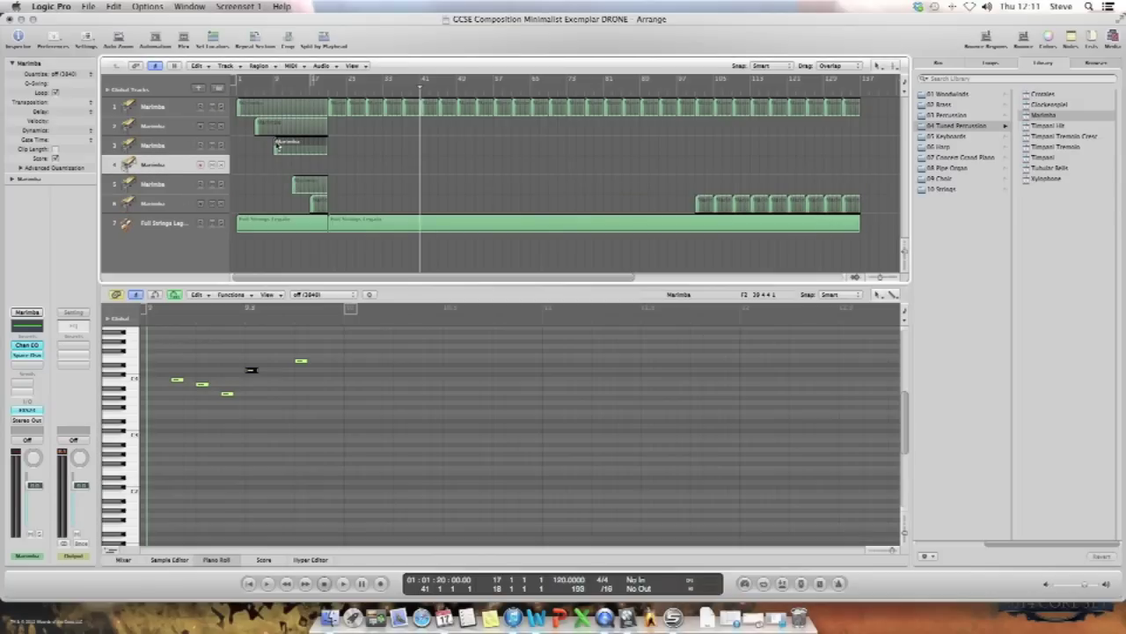
left_click_drag(276, 146, 420, 144)
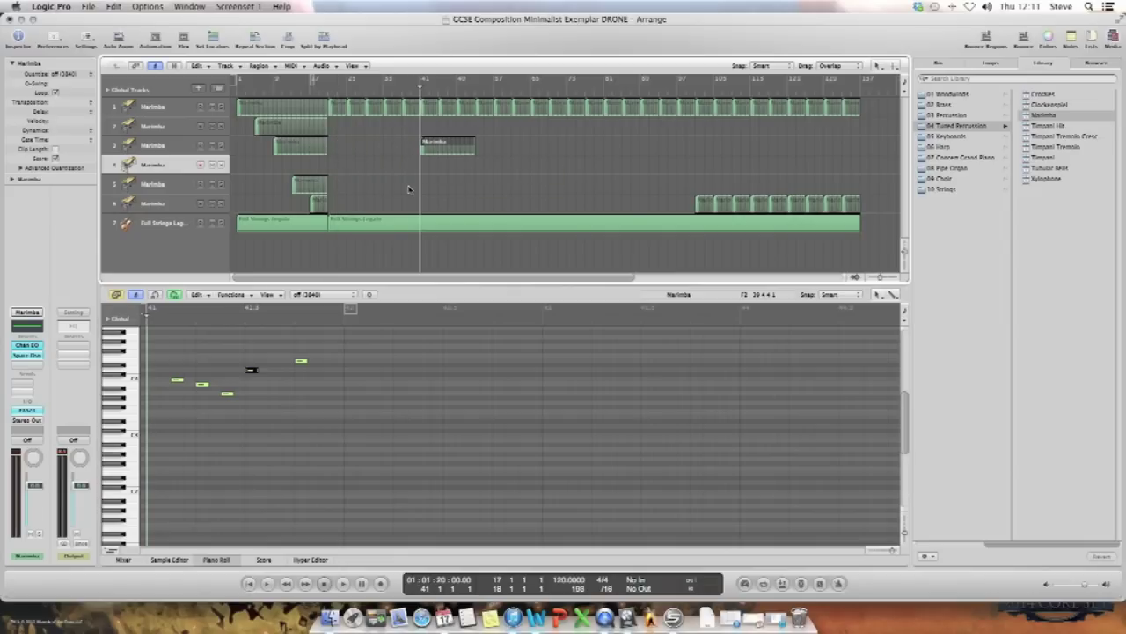
left_click_drag(424, 145, 413, 187)
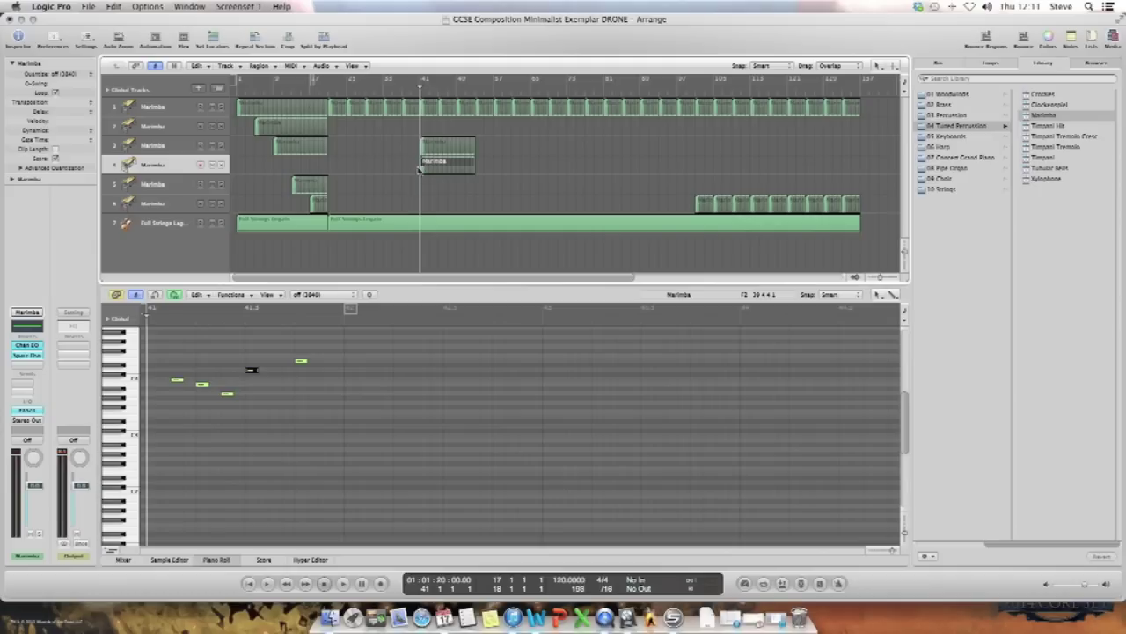
Solo Marimba tracks 3 and 4 and play back the two copied regions from bar 41
left_click(221, 145)
left_click(221, 164)
key("space")
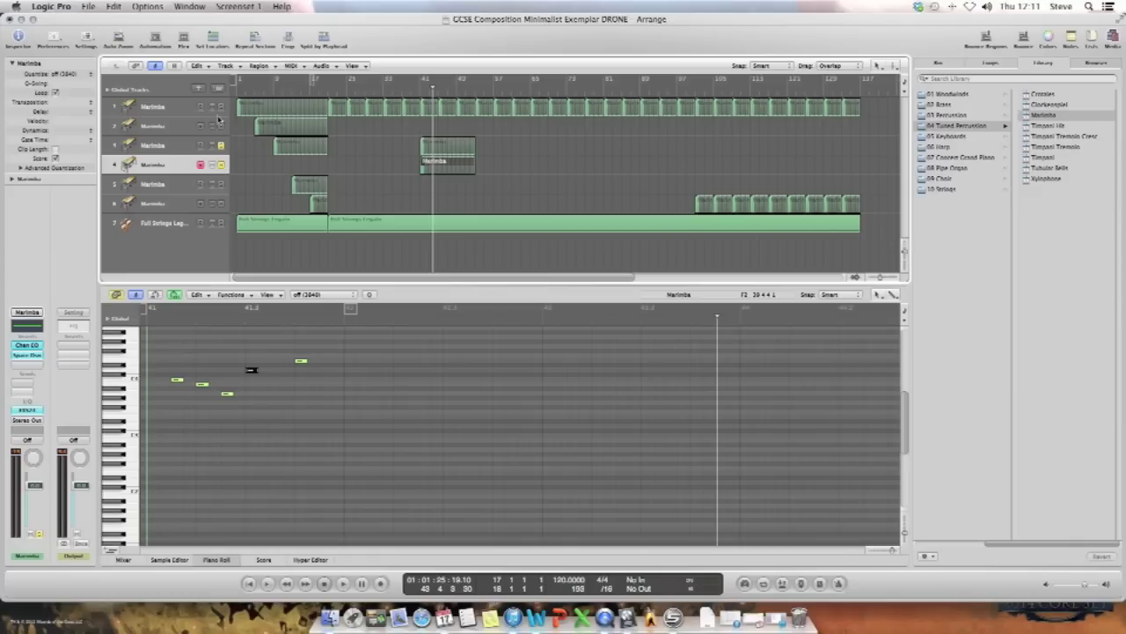
Show track automation and set the automation parameter to Pan on Marimba tracks 3 and 4
left_click(155, 38)
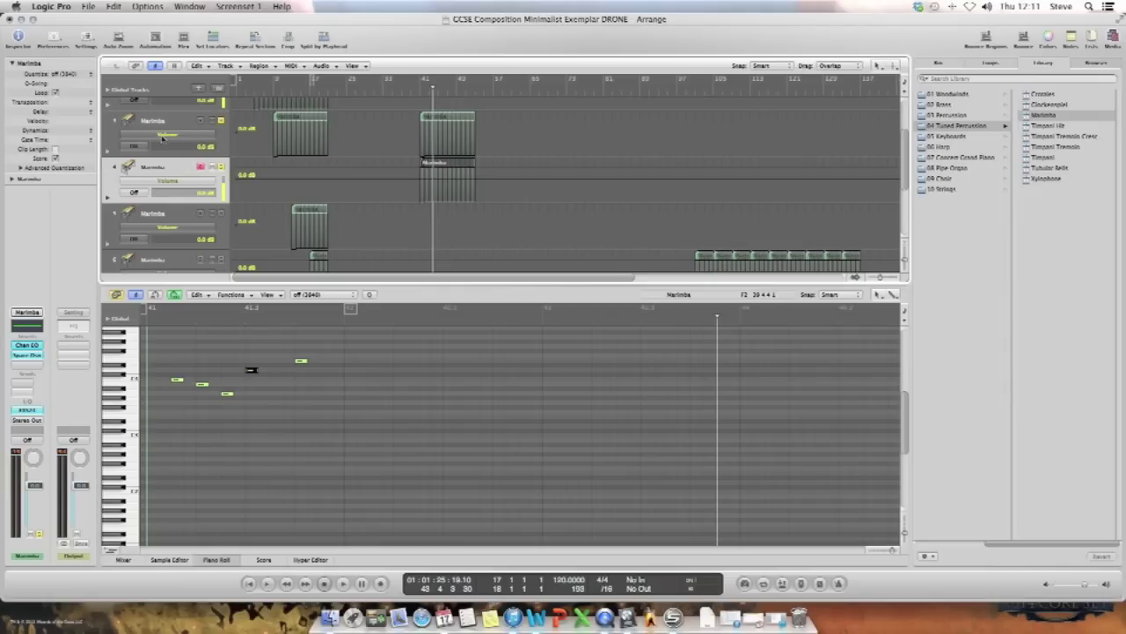
left_click(186, 139)
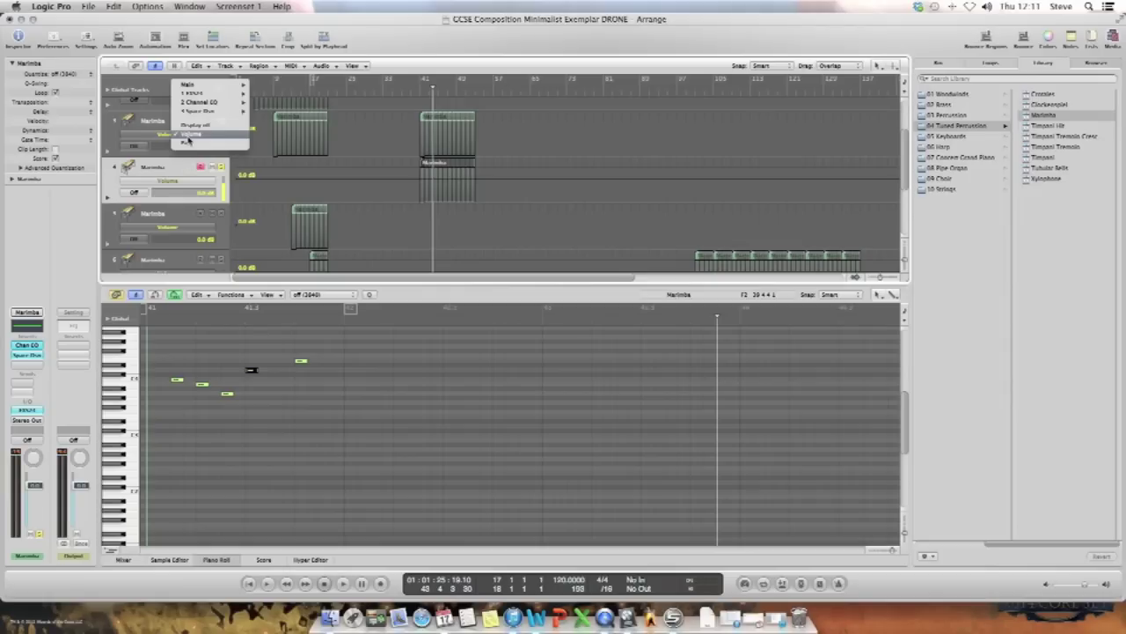
left_click(189, 143)
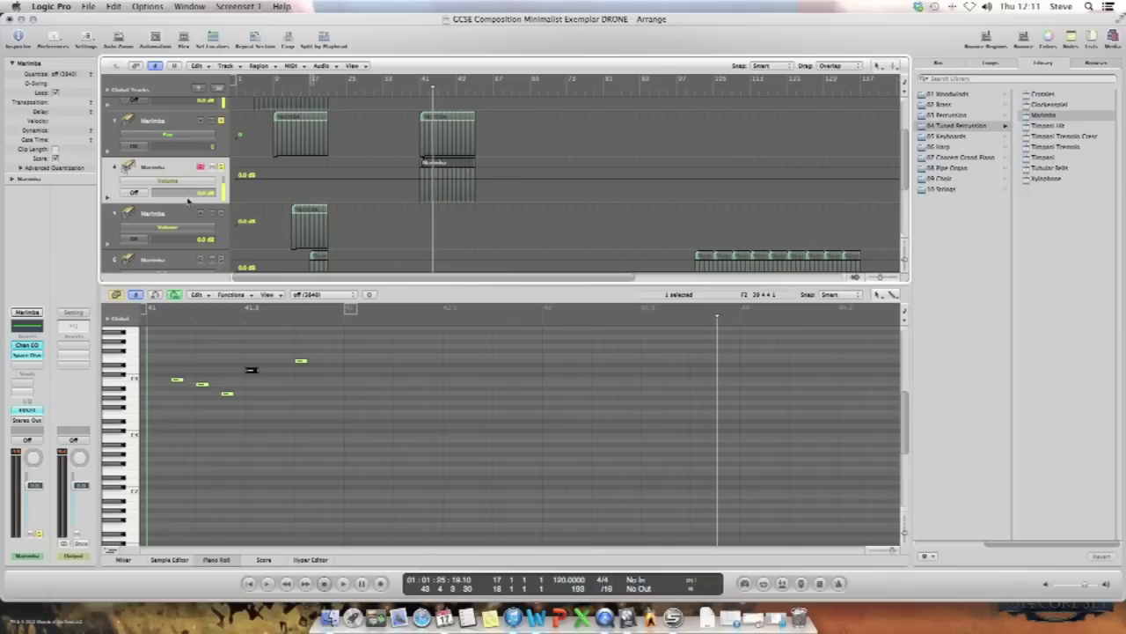
left_click(183, 182)
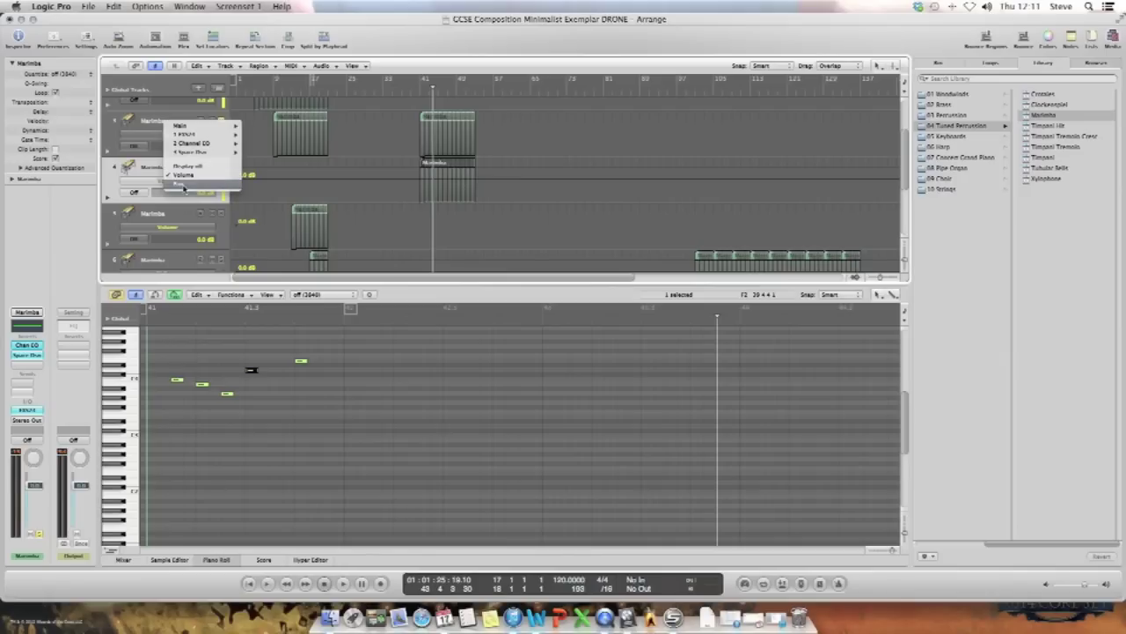
left_click(183, 185)
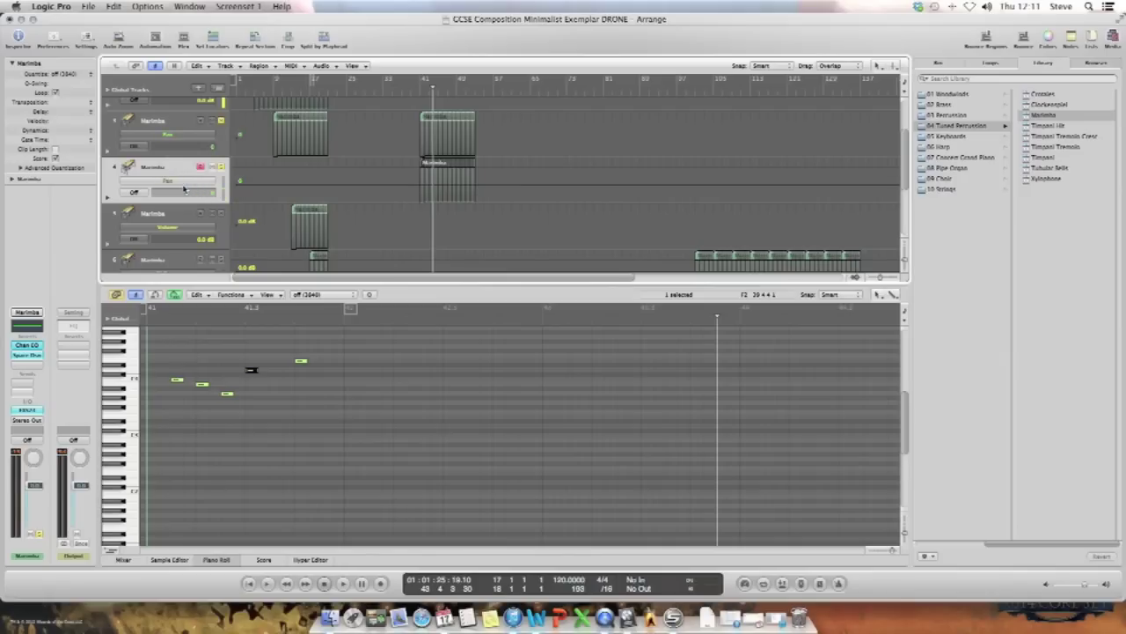
Automate track 4's pan to +63 from bar 41, pan track 3 to the opposite side there, and hide the automation
left_click(410, 188)
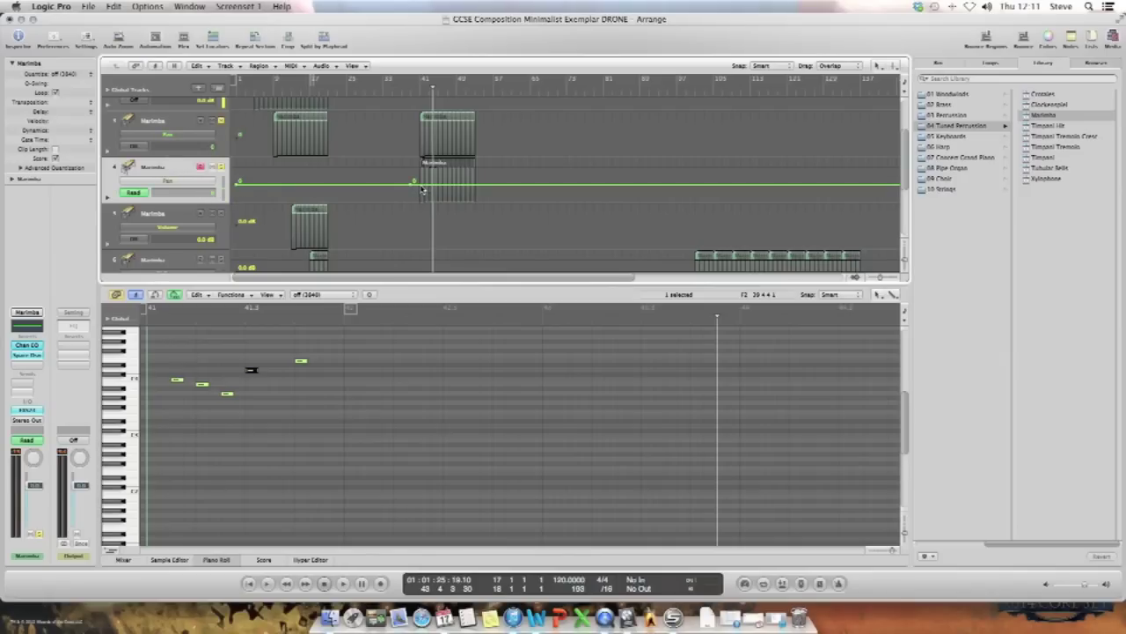
left_click_drag(420, 185, 416, 207)
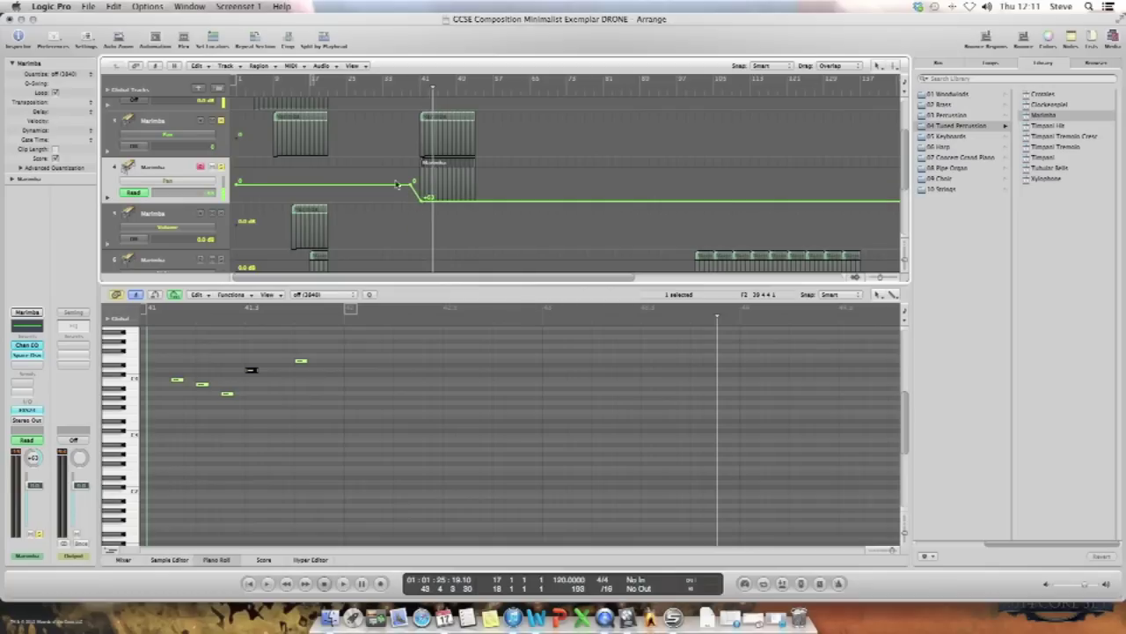
left_click(408, 138)
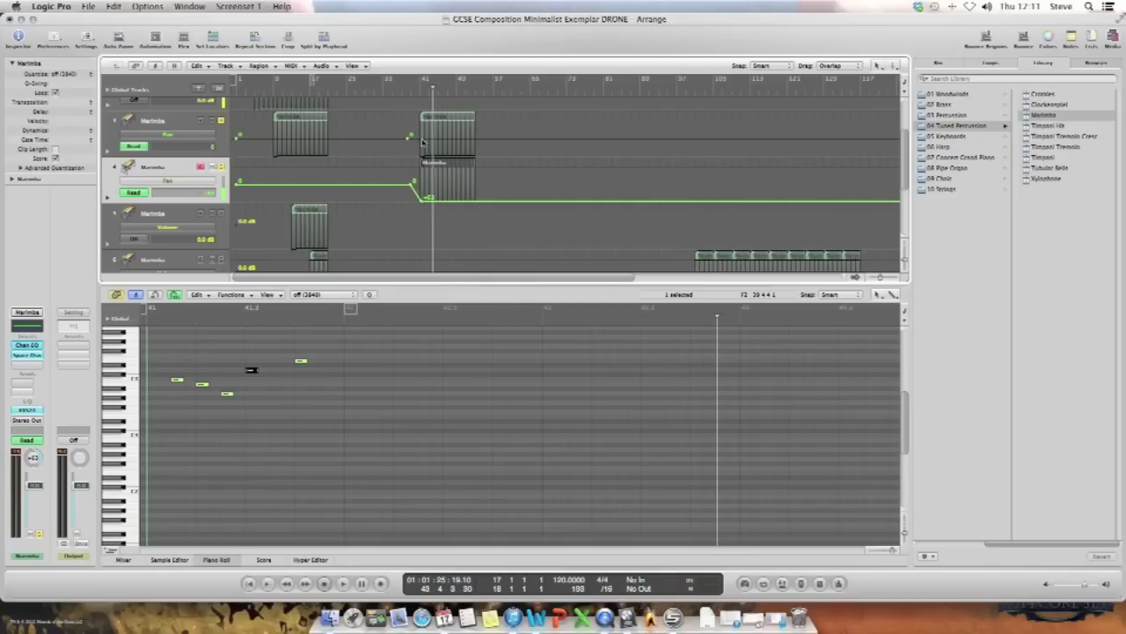
left_click_drag(420, 141, 421, 117)
left_click(155, 35)
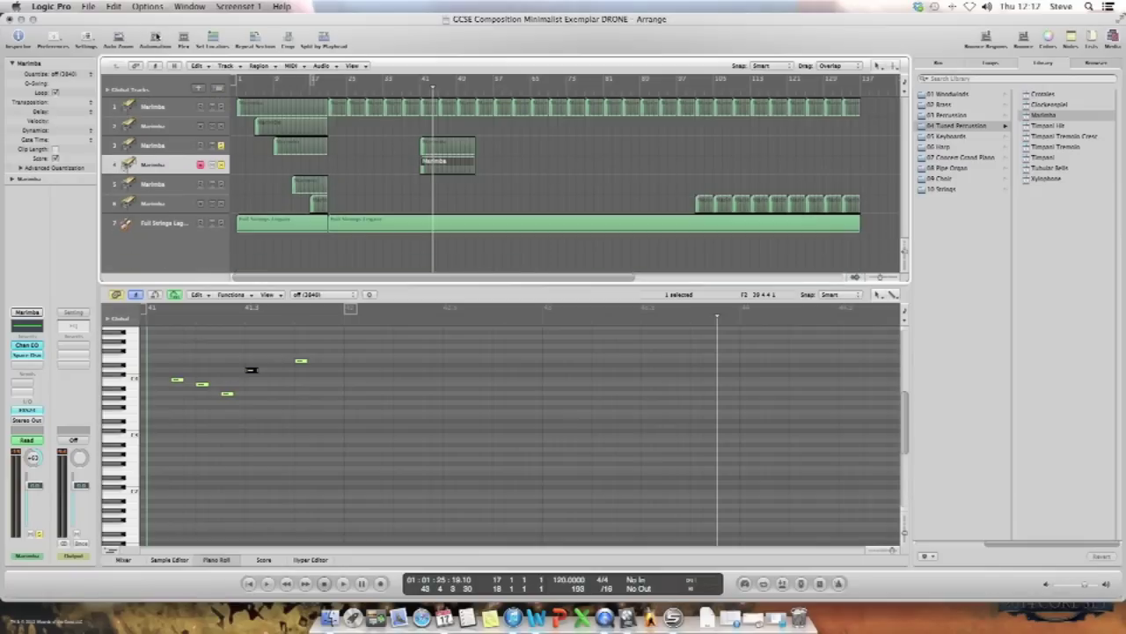
Return the playhead to bar 41 and listen to the two panned Marimba parts
key("comma")
key("comma")
key("comma")
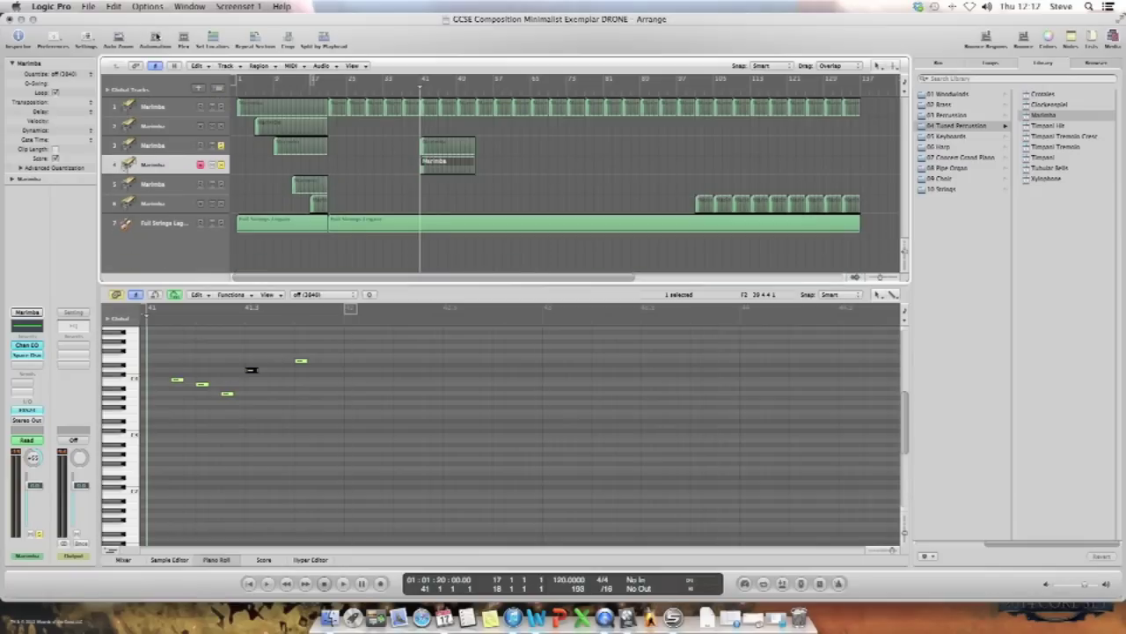
key("space")
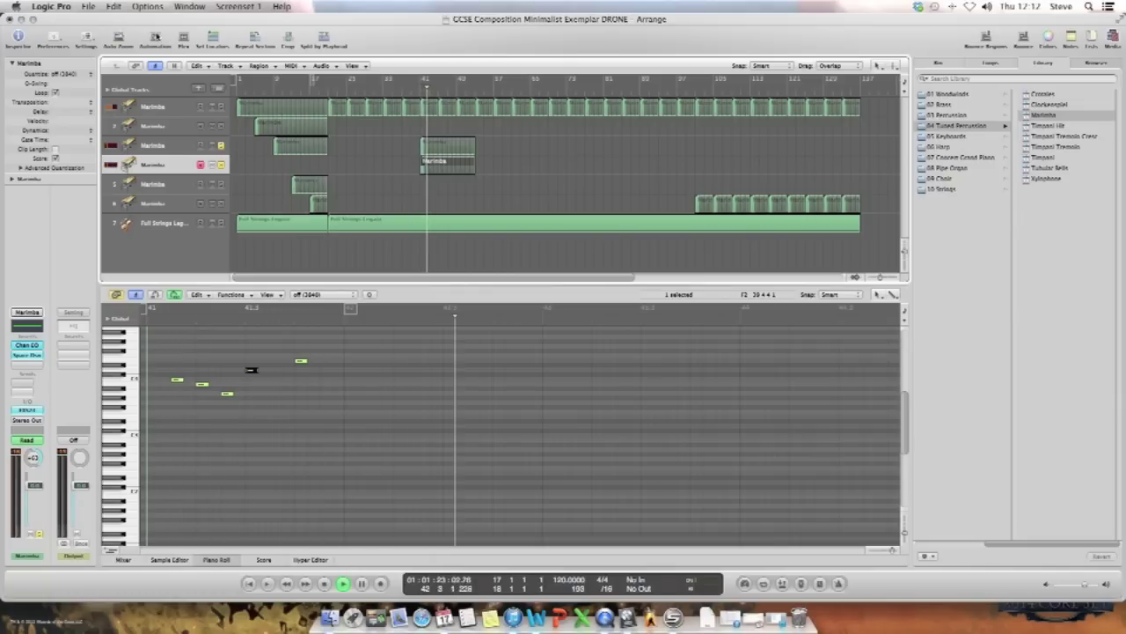
key("space")
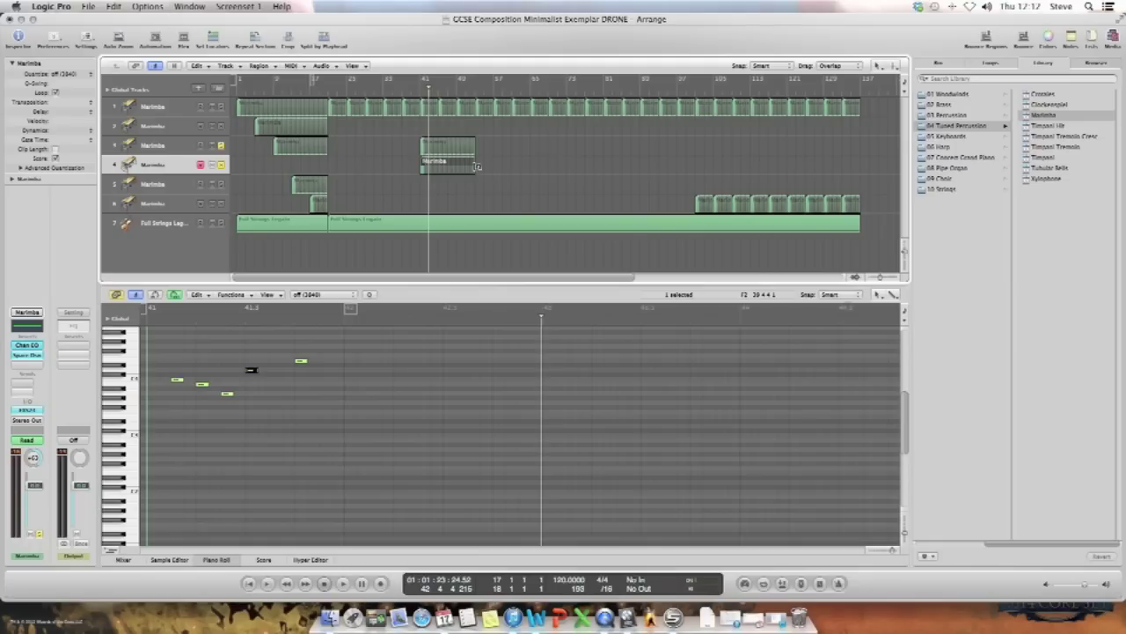
Shorten the looping of the track 4 Marimba region at bar 41 so it ends at bar 45
left_click_drag(475, 173, 423, 170)
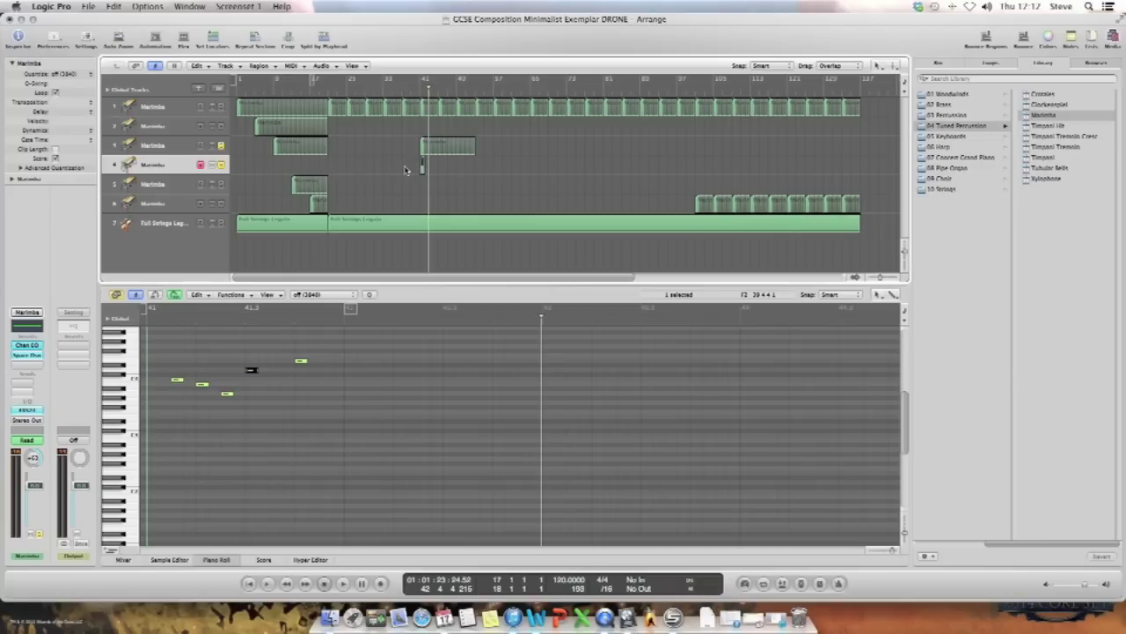
left_click(893, 550)
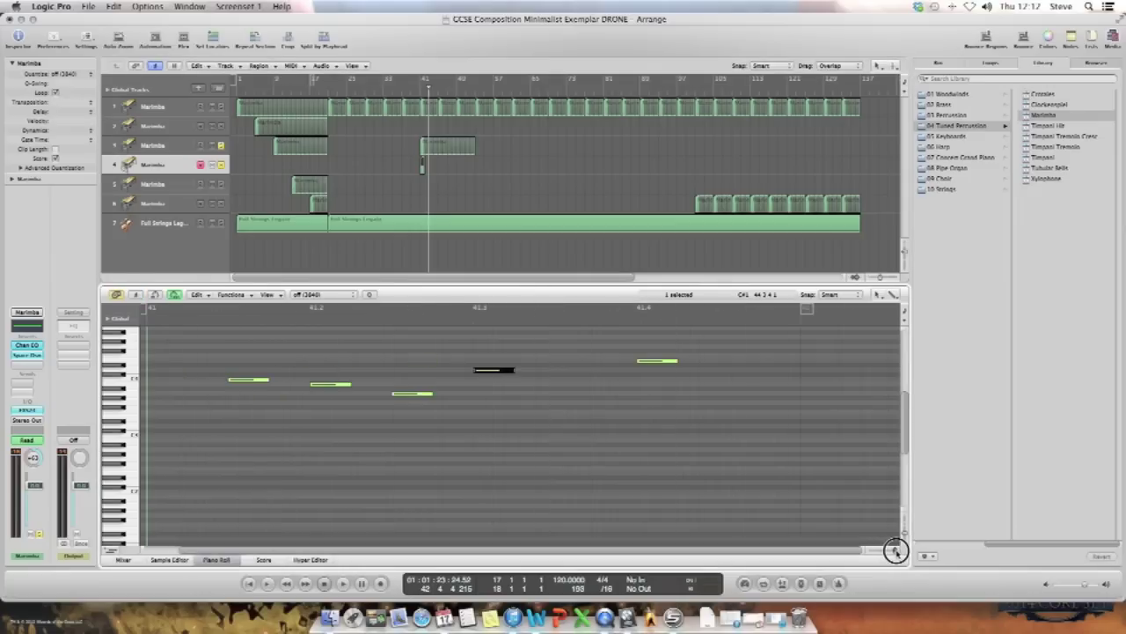
left_click(881, 277)
left_click(881, 277)
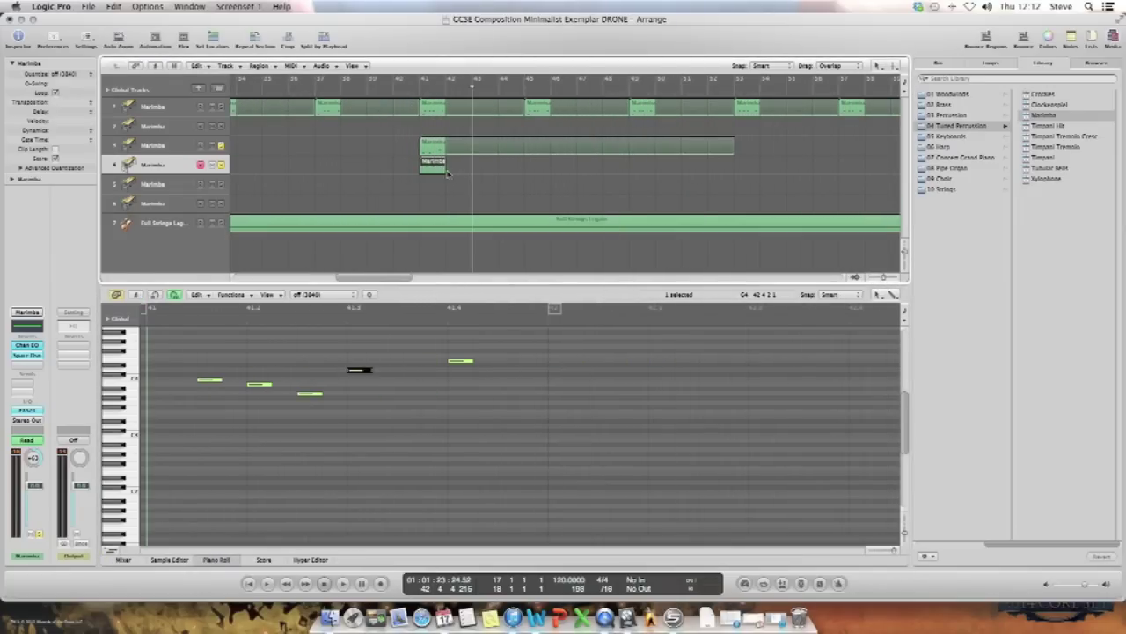
left_click_drag(446, 163, 523, 163)
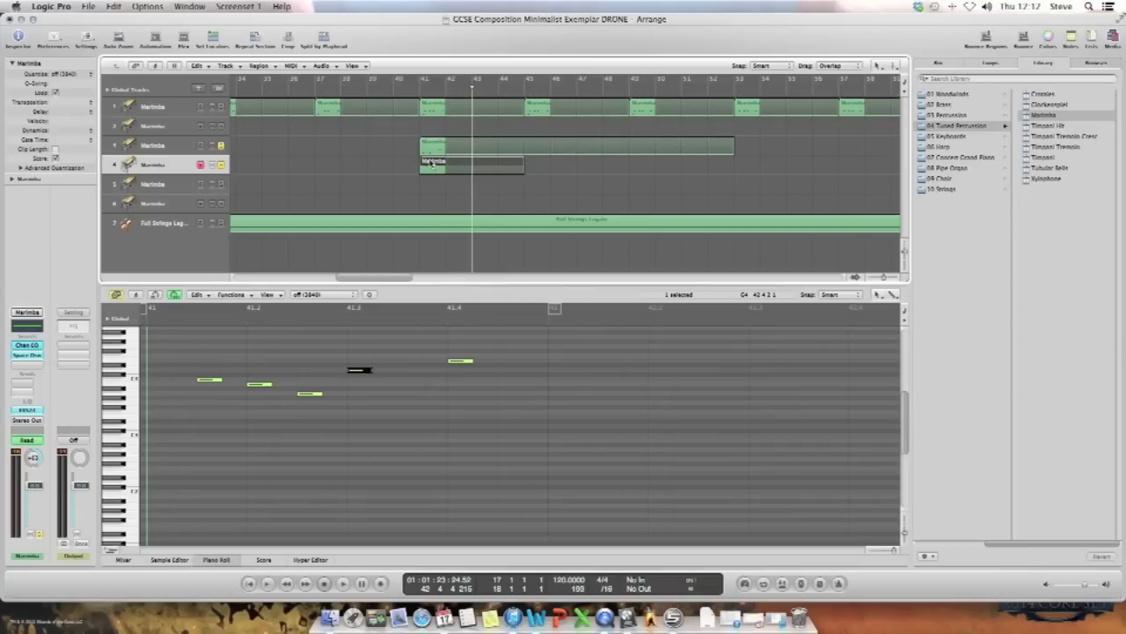
Copy the track 4 region with its automation to bar 45 and shift all five notes one sixteenth note later
left_click_drag(432, 162, 538, 164)
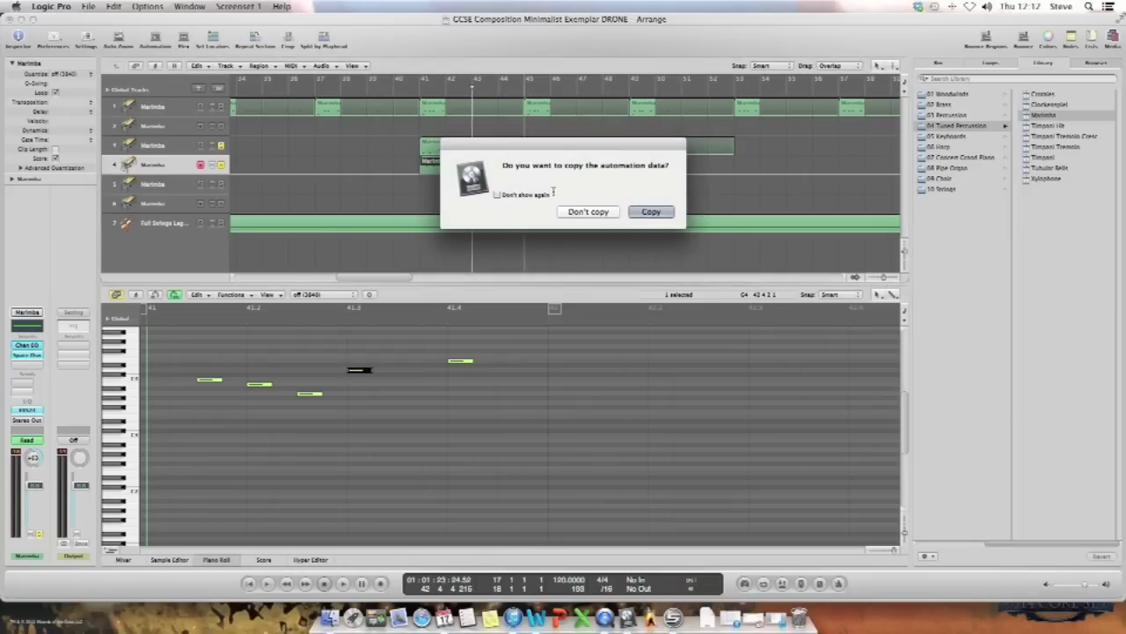
left_click(650, 212)
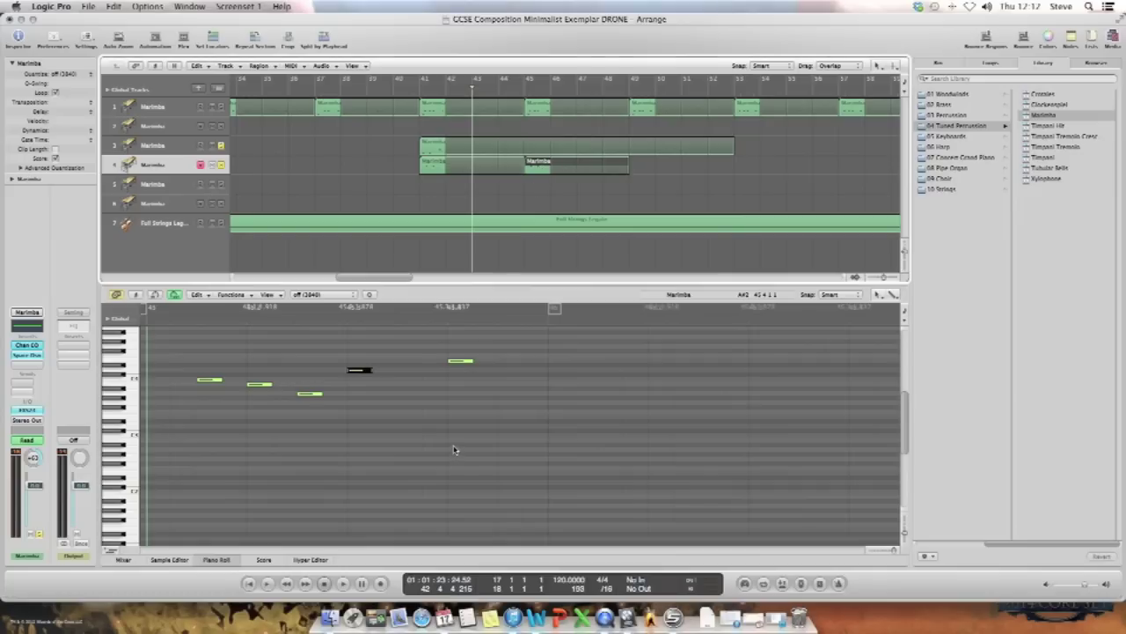
scroll(453, 450, "up", 3)
left_click_drag(532, 379, 182, 487)
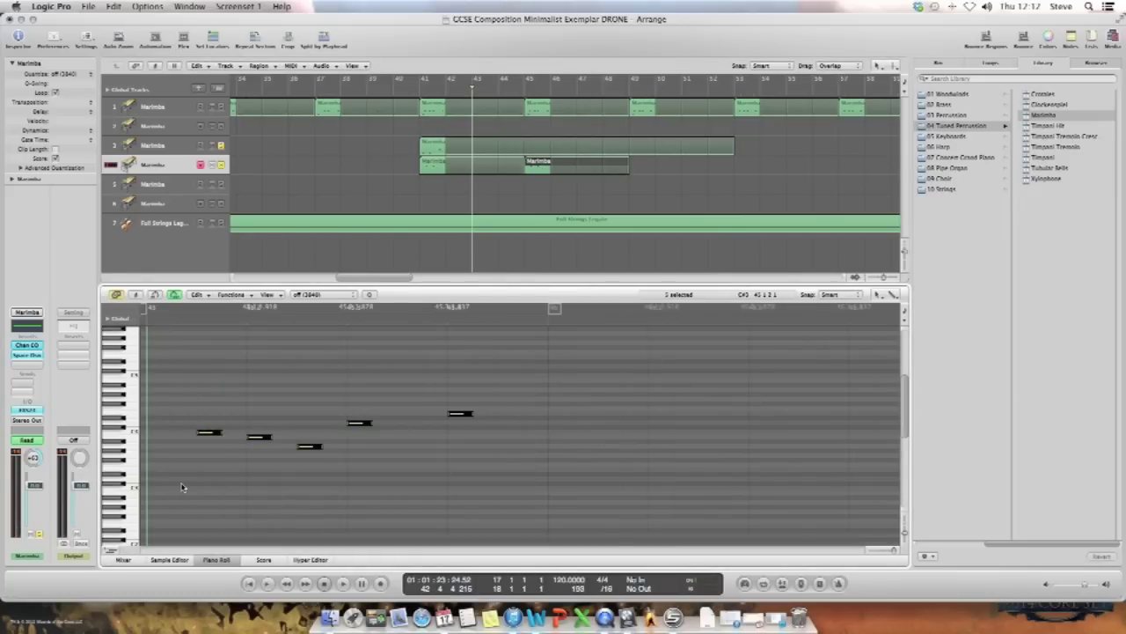
left_click_drag(208, 434, 233, 434)
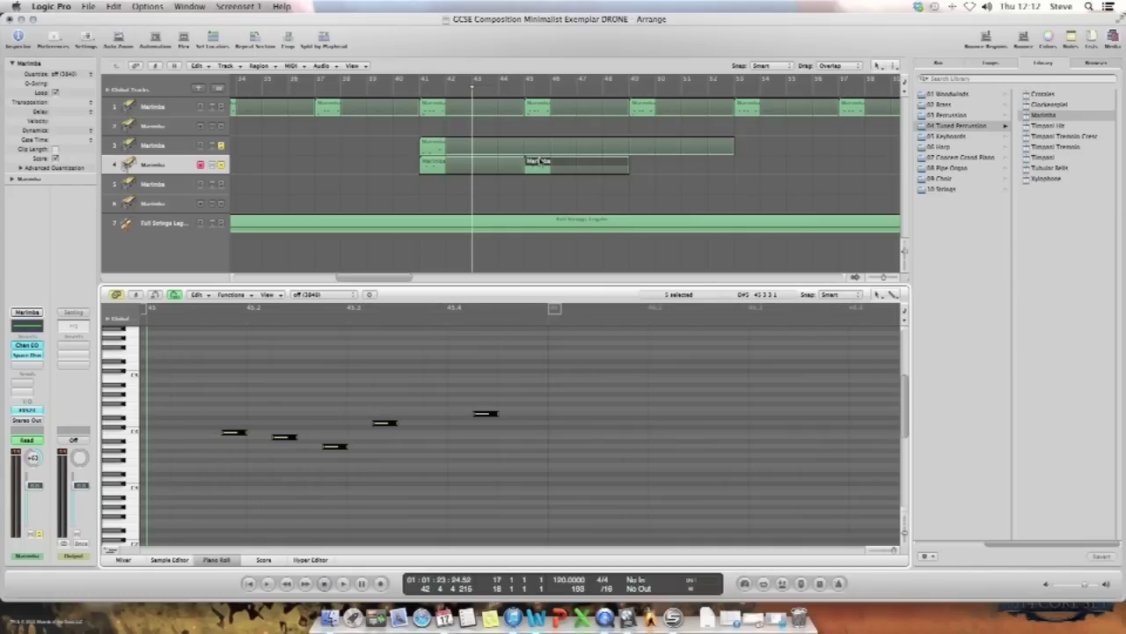
Copy the bar 45 region with its automation to bar 49 and shift all its notes another sixteenth note later
left_click_drag(538, 163, 642, 172)
left_click(651, 213)
left_click_drag(538, 380, 166, 485)
left_click_drag(231, 431, 256, 432)
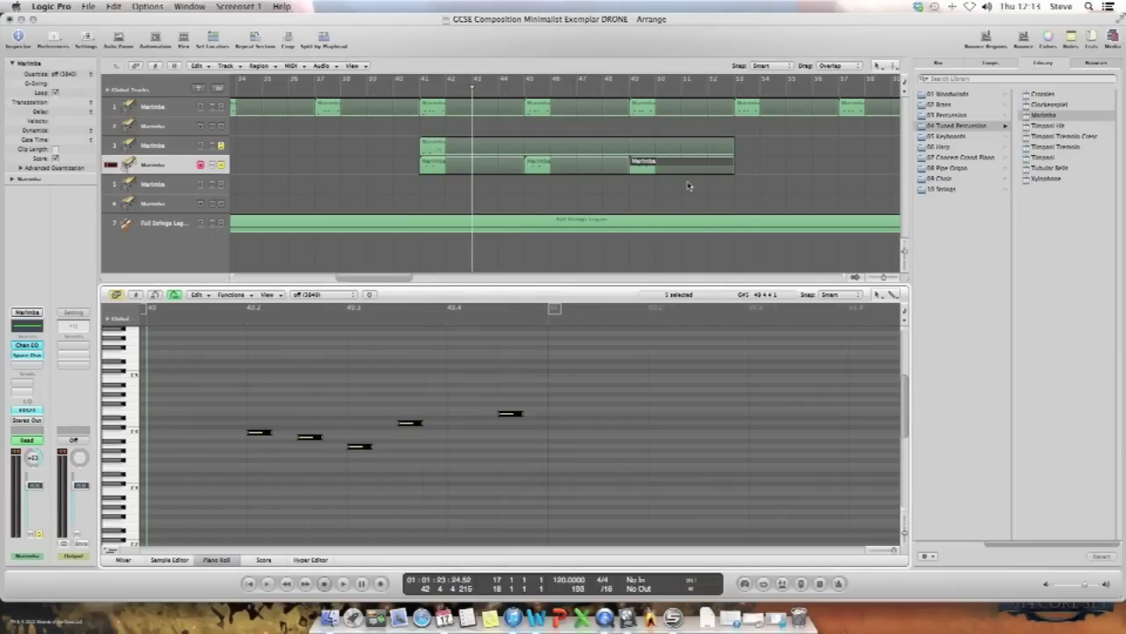
Copy the bar 49 region with automation to bar 53, suppressing the copy prompt in future, and shift its notes one sixteenth note later
left_click(647, 165)
left_click_drag(643, 166, 742, 174)
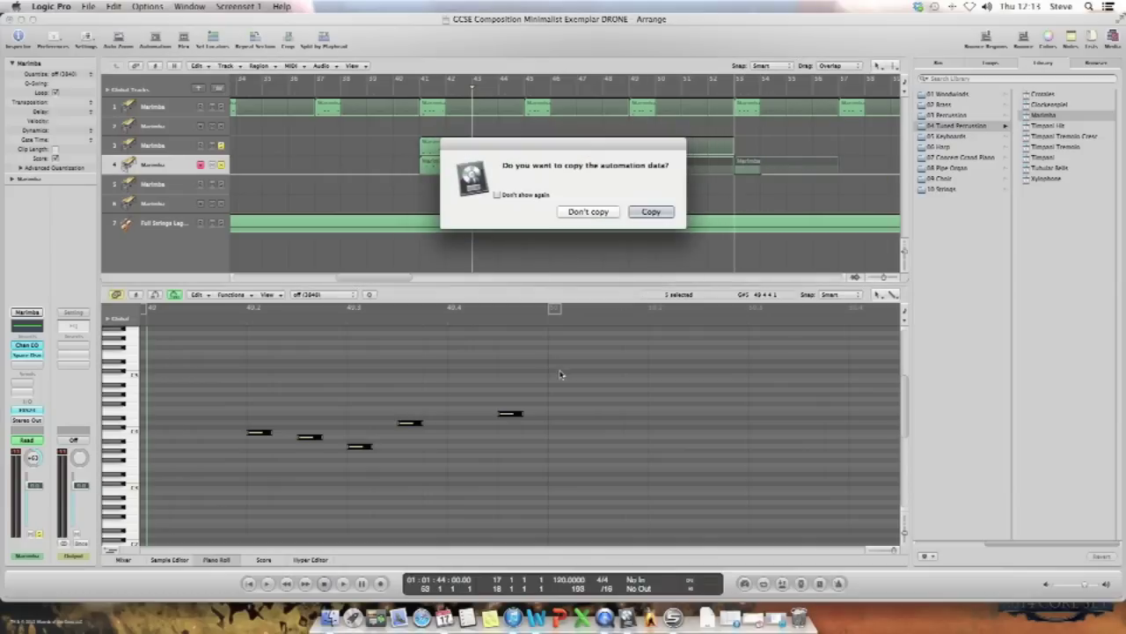
left_click(498, 194)
left_click(629, 212)
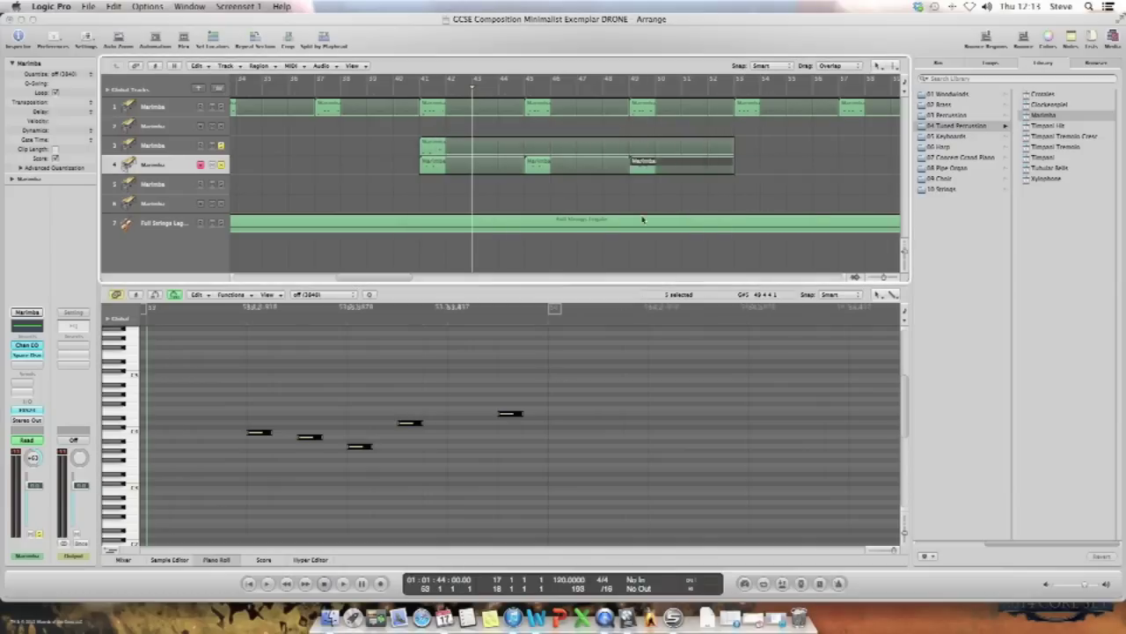
left_click_drag(571, 358, 259, 482)
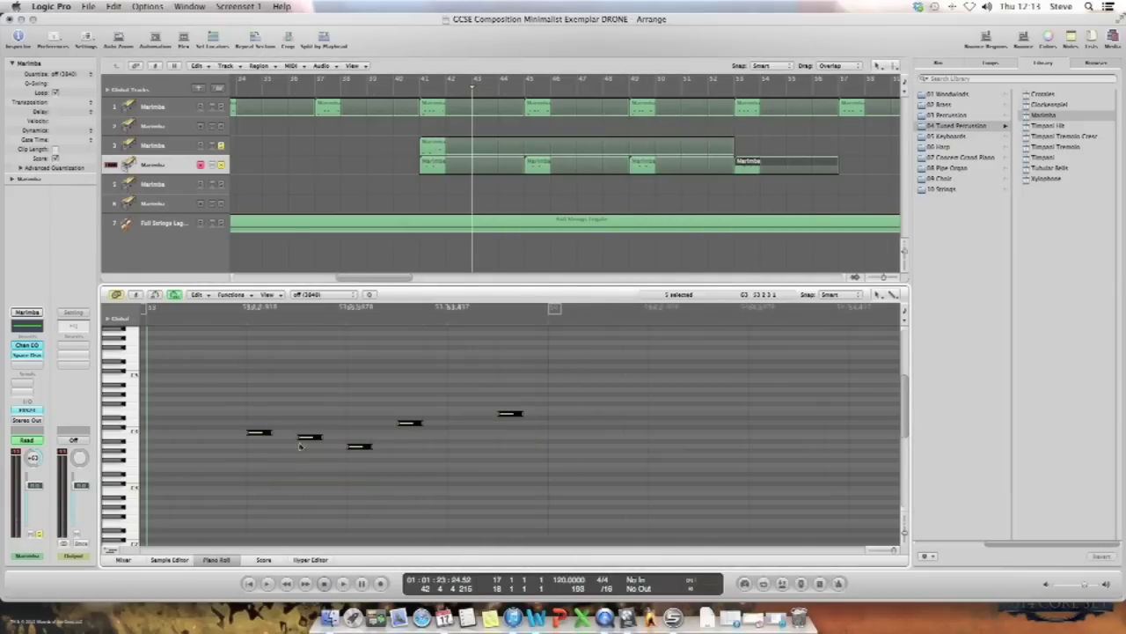
left_click_drag(259, 433, 285, 433)
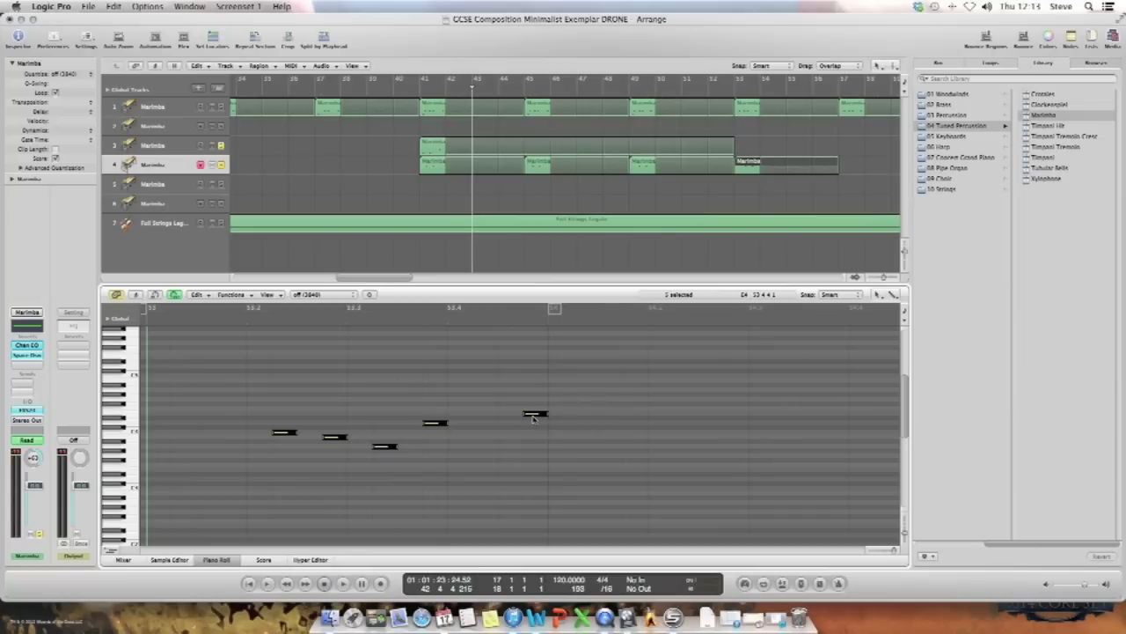
Copy the bar 53 region to bar 57, shift its notes one sixteenth later, and move the overhanging last note to the bar's start
left_click(754, 166)
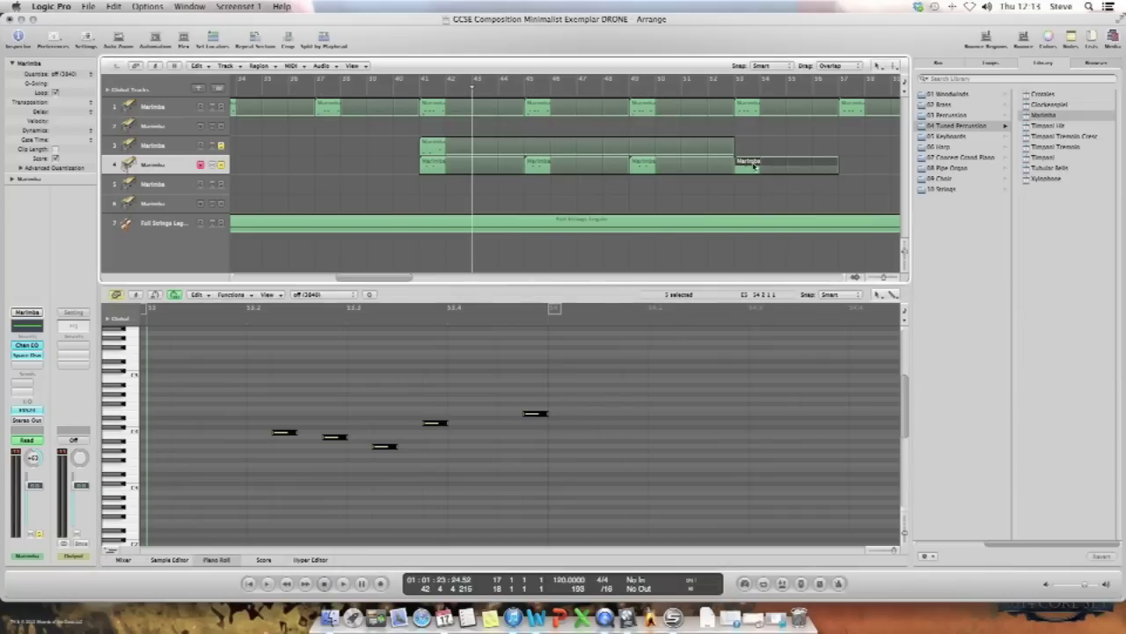
left_click(749, 163)
left_click_drag(835, 165, 846, 167)
left_click_drag(569, 378, 264, 479)
left_click_drag(281, 433, 308, 435)
left_click(581, 418)
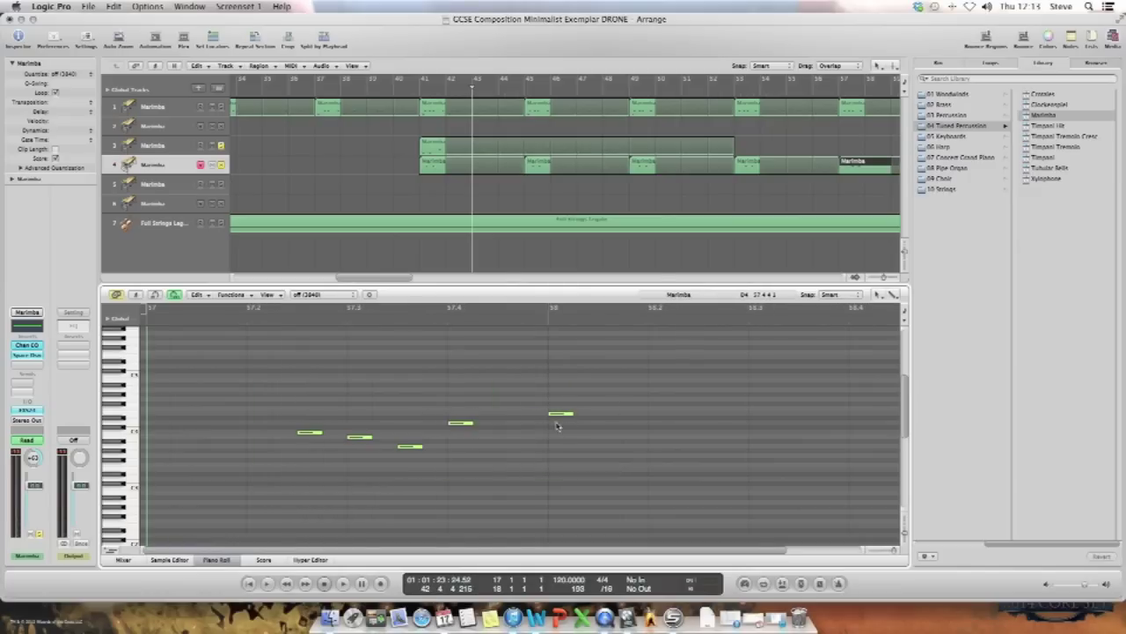
left_click_drag(546, 405, 160, 414)
scroll(851, 180, "right", 4)
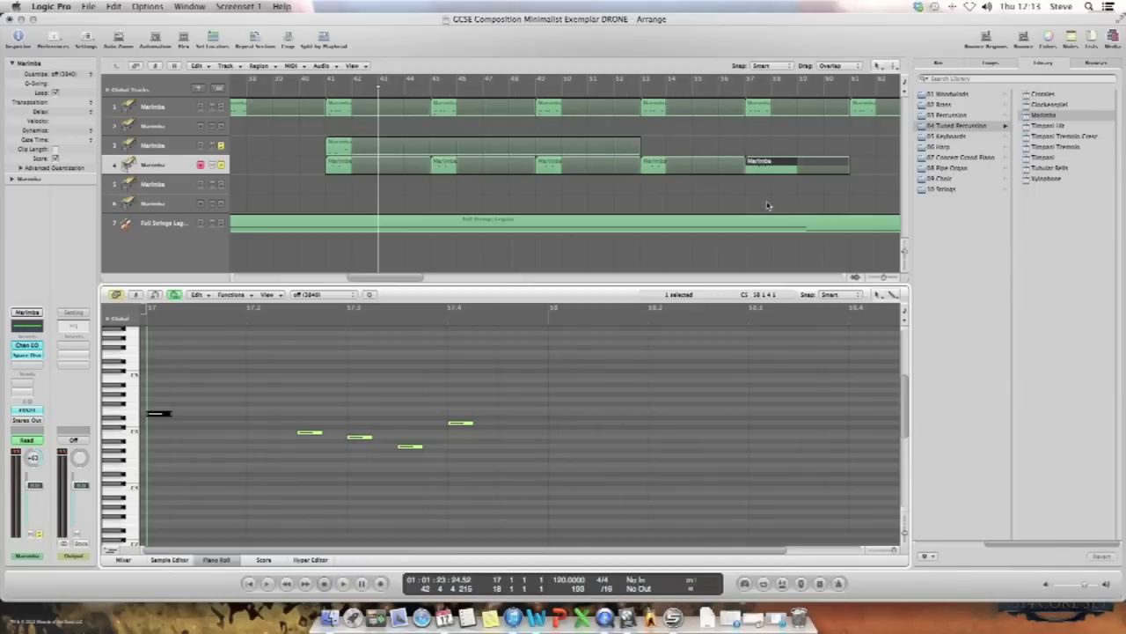
Continue the track 4 pattern with copies at bars 61 and 65, each with its notes one sixteenth later than the previous copy
left_click_drag(795, 172, 860, 167)
scroll(777, 194, "right", 5)
scroll(776, 193, "right", 5)
left_click_drag(443, 166, 547, 167)
left_click_drag(191, 412, 215, 413)
Copy the bar 65 region to bar 69 and shift all its notes one sixteenth note later
left_click_drag(544, 166, 650, 167)
left_click_drag(211, 413, 236, 414)
left_click(529, 436)
Copy the bar 69 region to bar 73, shift its notes one sixteenth later, and move the overhanging note to the bar's start
left_click_drag(645, 168, 749, 167)
left_click_drag(566, 369, 460, 471)
left_click_drag(245, 414, 283, 417)
left_click_drag(560, 422, 162, 424)
left_click(763, 171)
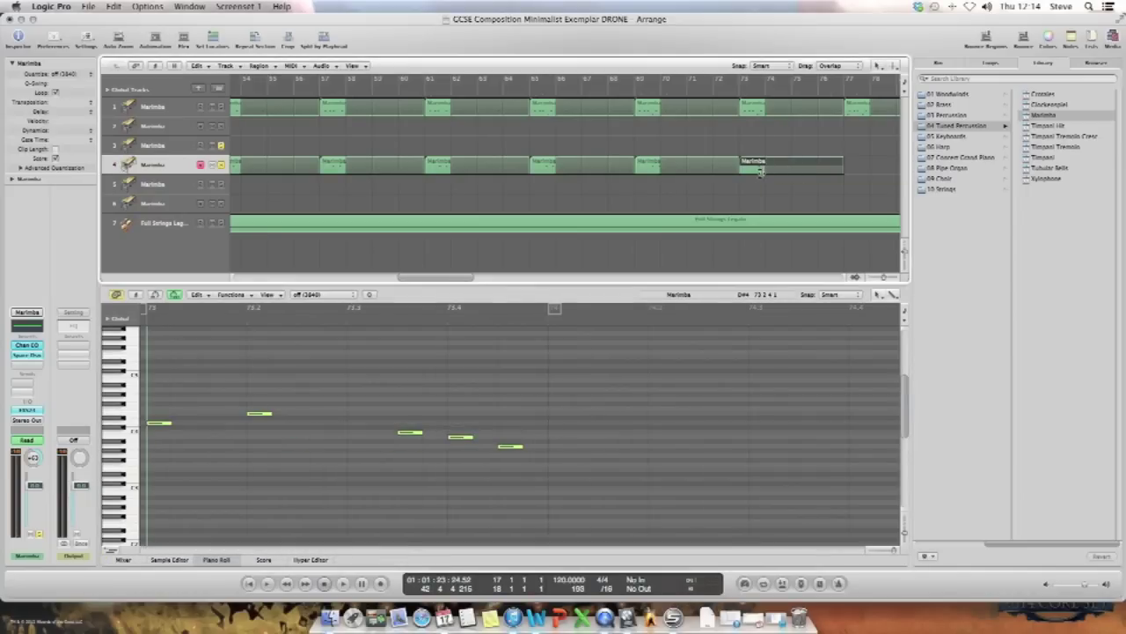
Extend the looped Marimba region on track 3 to bar 77, matching the end of the track 4 pattern
left_click(581, 186)
scroll(579, 185, "left", 10)
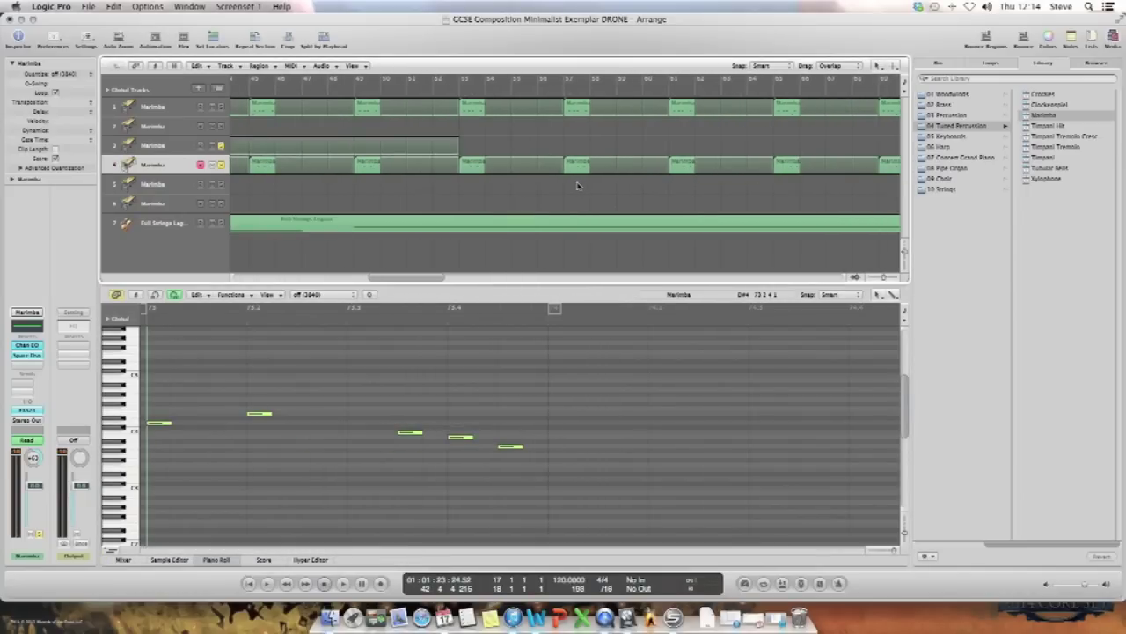
left_click_drag(457, 141, 754, 158)
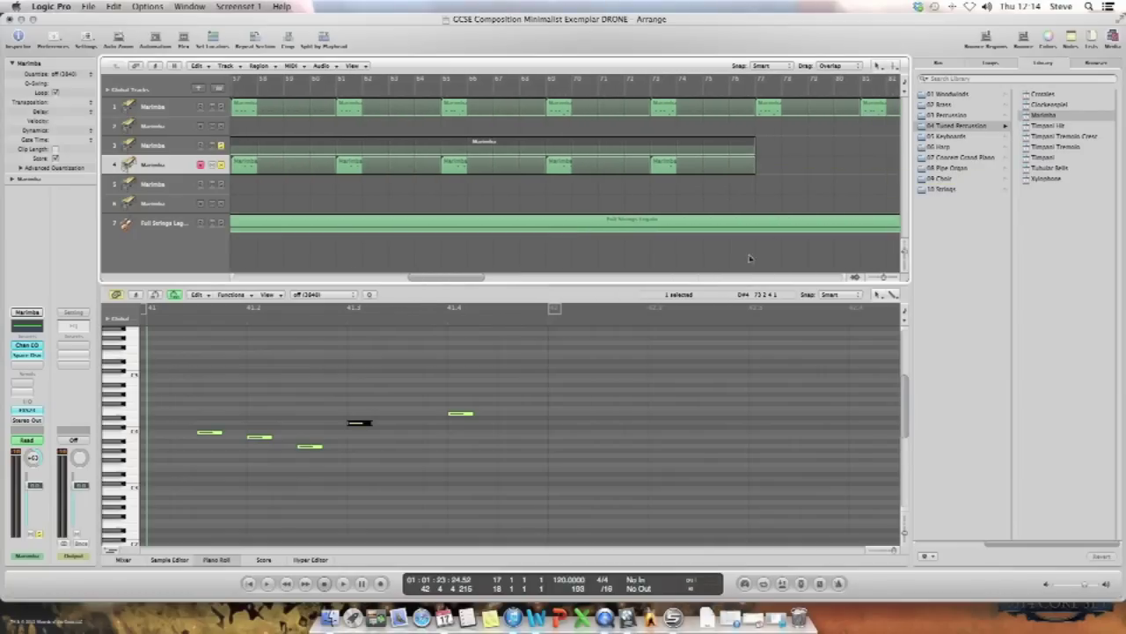
Play the two soloed Marimba tracks from bar 41 to bar 77 to hear the phasing
left_click_drag(437, 278, 360, 278)
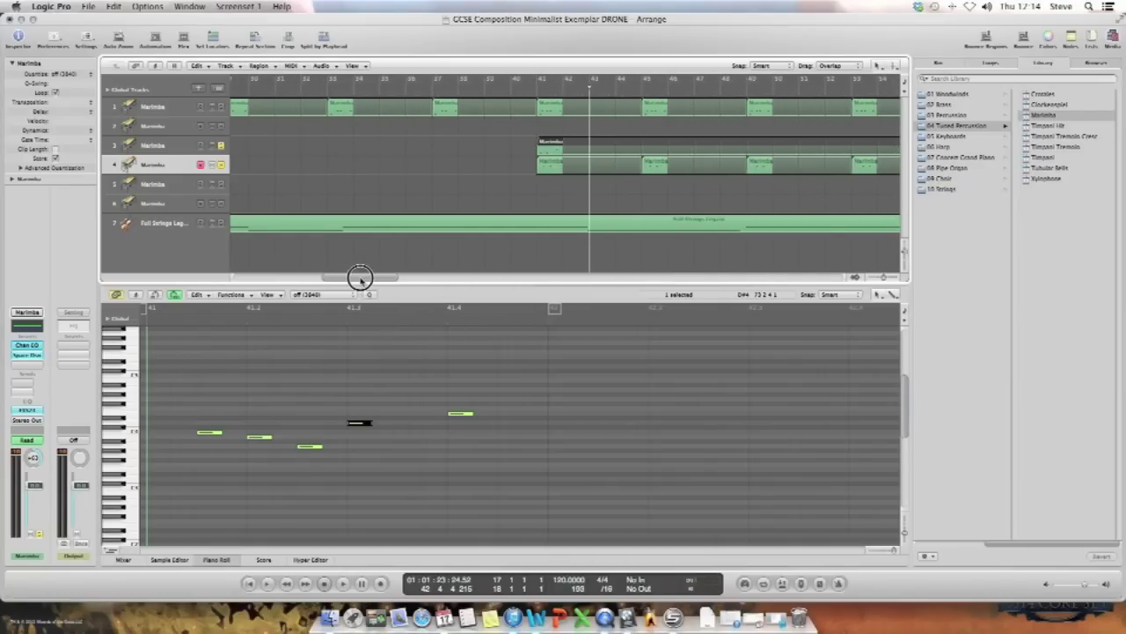
left_click(538, 93)
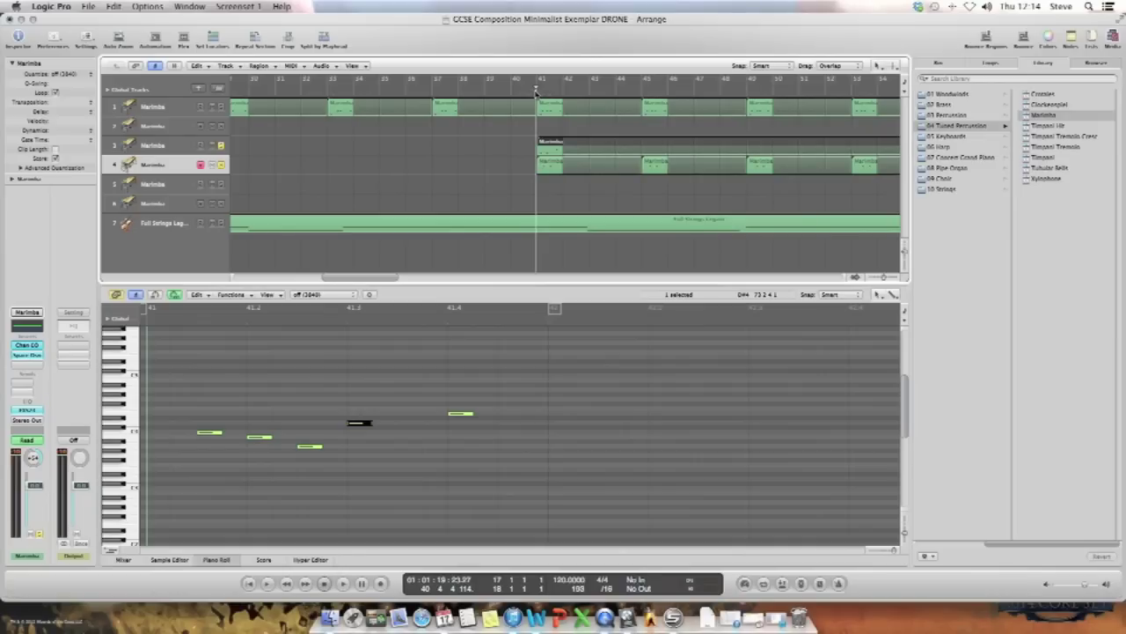
key("space")
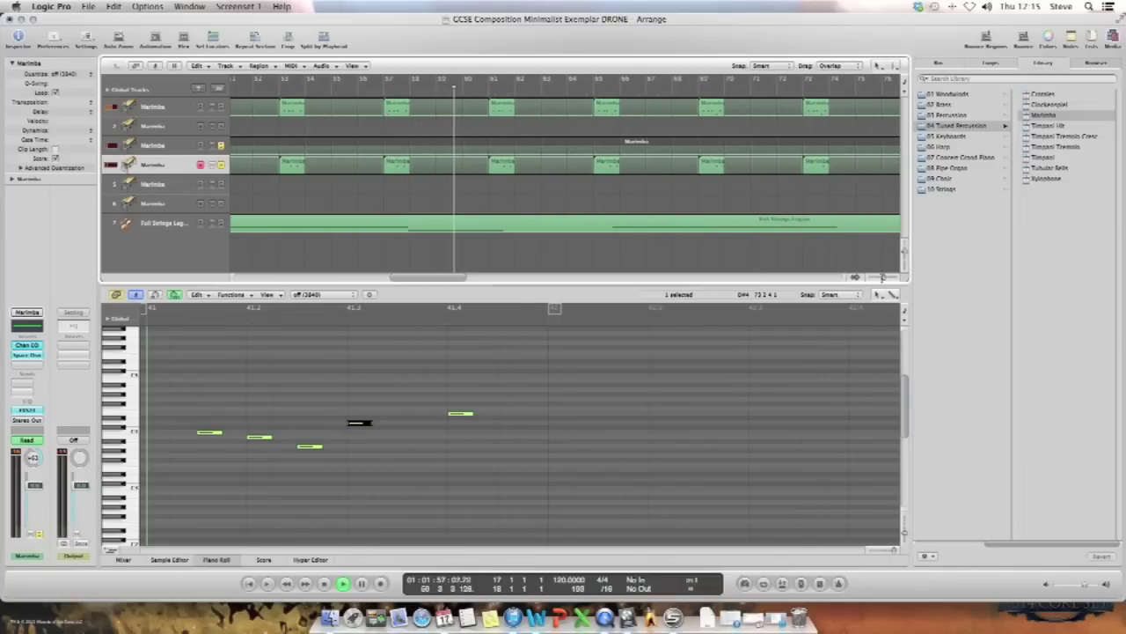
left_click_drag(883, 277, 876, 277)
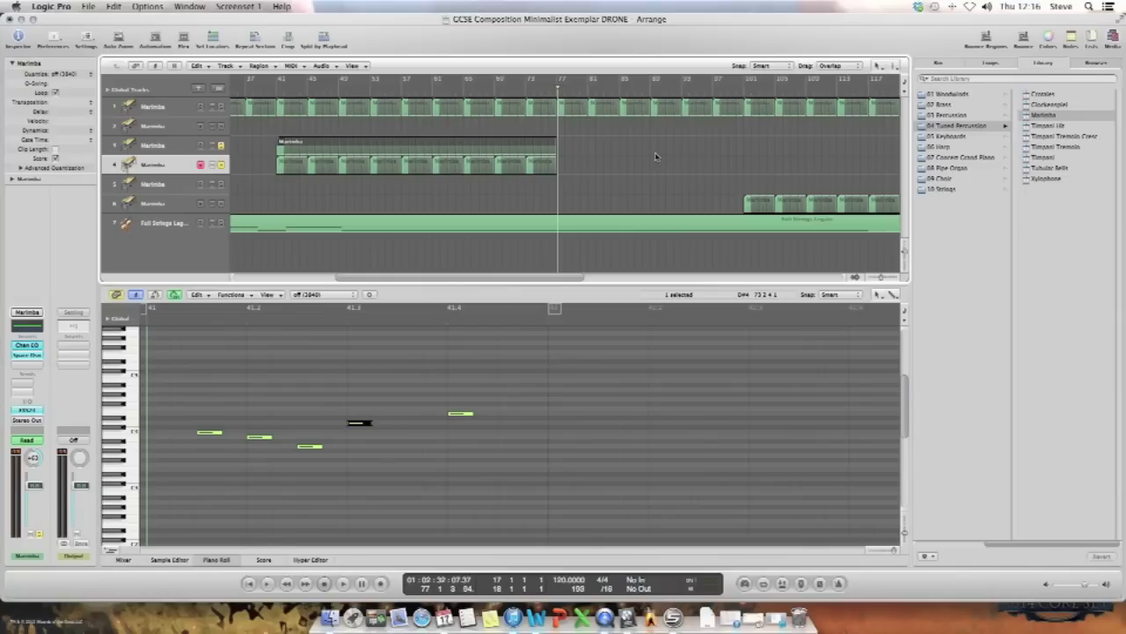
Copy the bar 73 region on track 4 to bar 77 and shift all its notes one sixteenth later
left_click(531, 166)
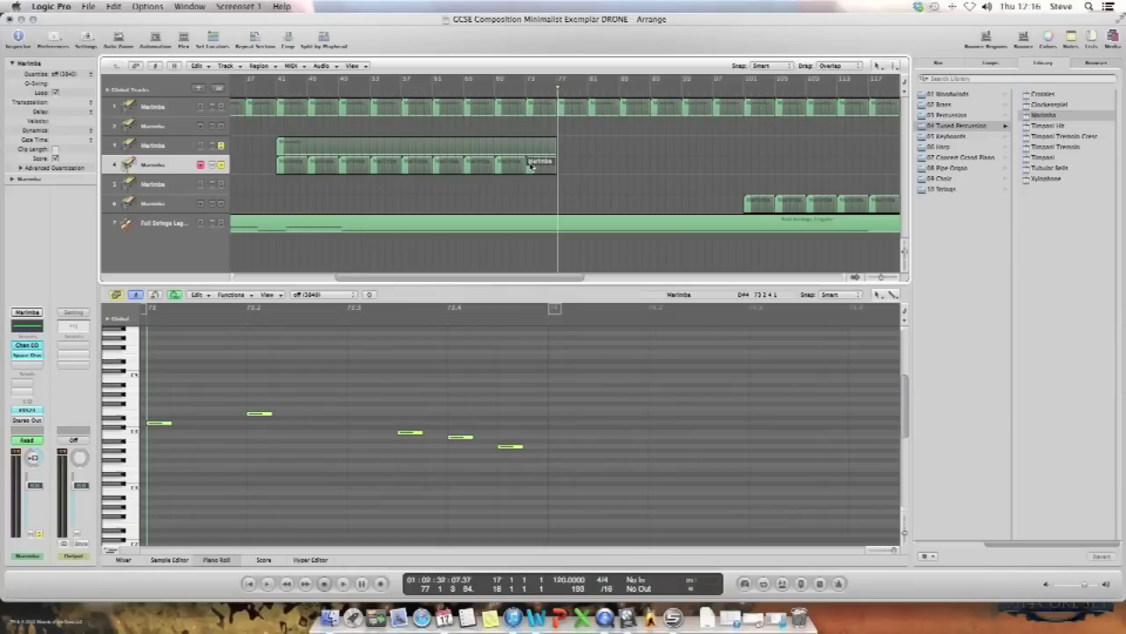
left_click_drag(532, 165, 563, 165)
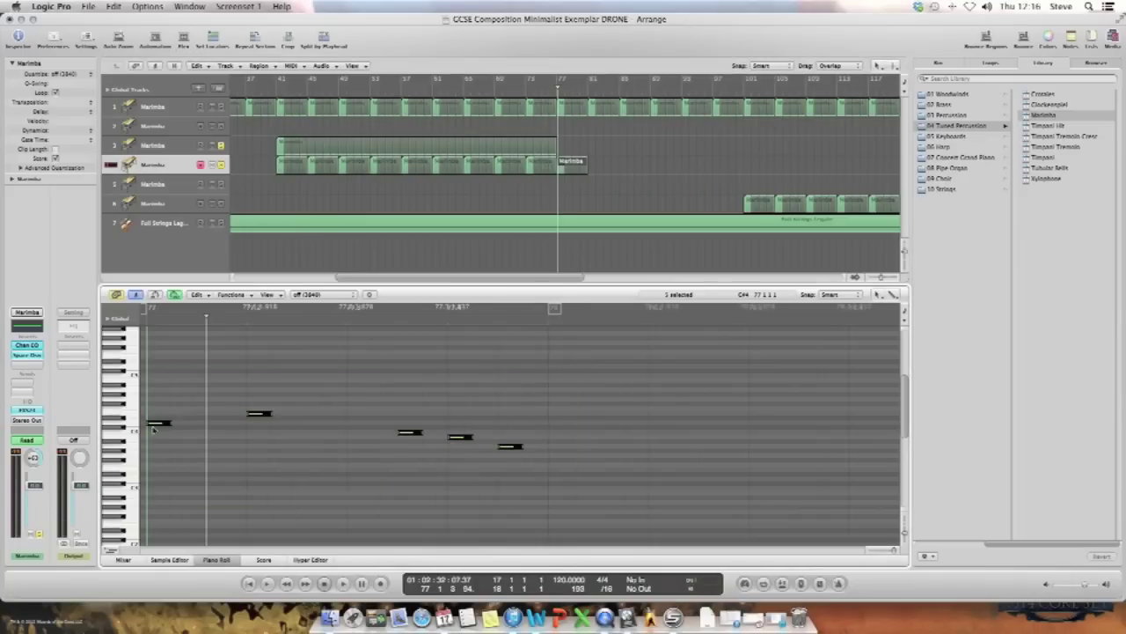
key("super+r")
Copy the bar 77 region to bar 81, shift its notes one sixteenth later, and move the overhanging note to the bar's start
left_click_drag(516, 365, 545, 466)
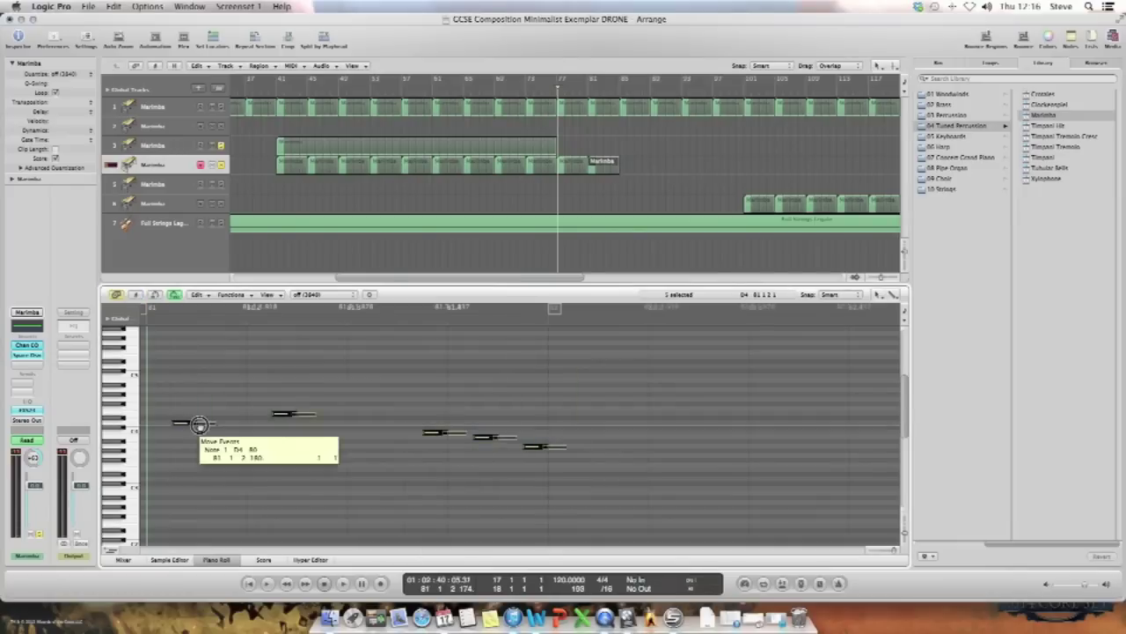
left_click(309, 442)
left_click_drag(309, 443, 159, 444)
left_click_drag(598, 165, 594, 162)
left_click_drag(596, 378, 154, 452)
left_click(158, 447)
key("super+z")
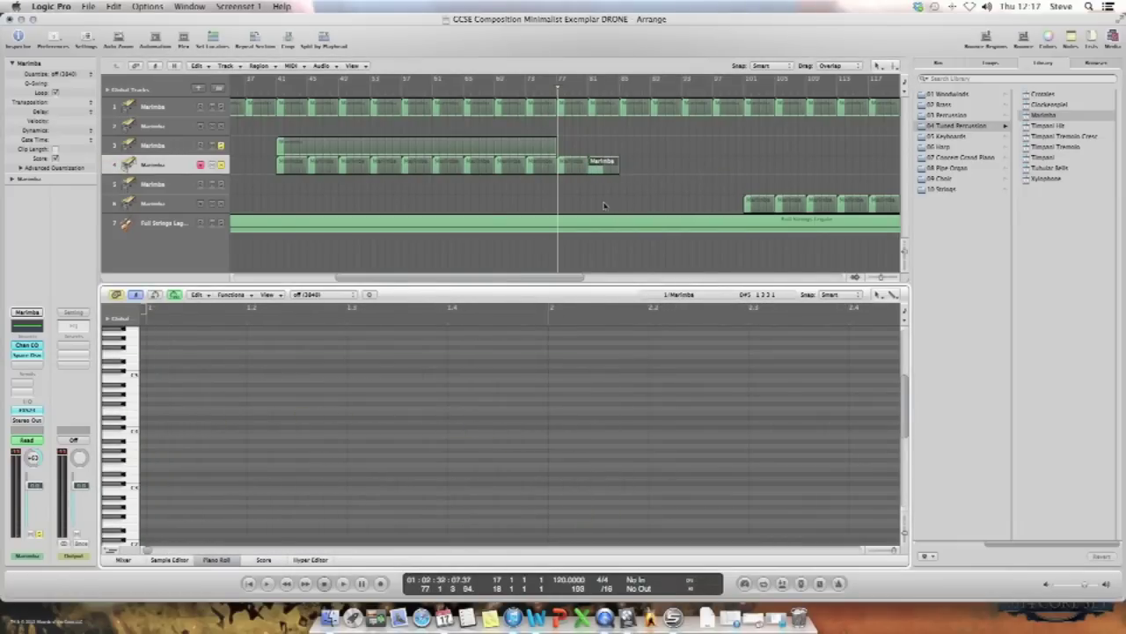
Add track 4 copies at bars 85 and 89, each one sixteenth later, moving the note that overhangs bar 89 to its start
left_click(590, 167)
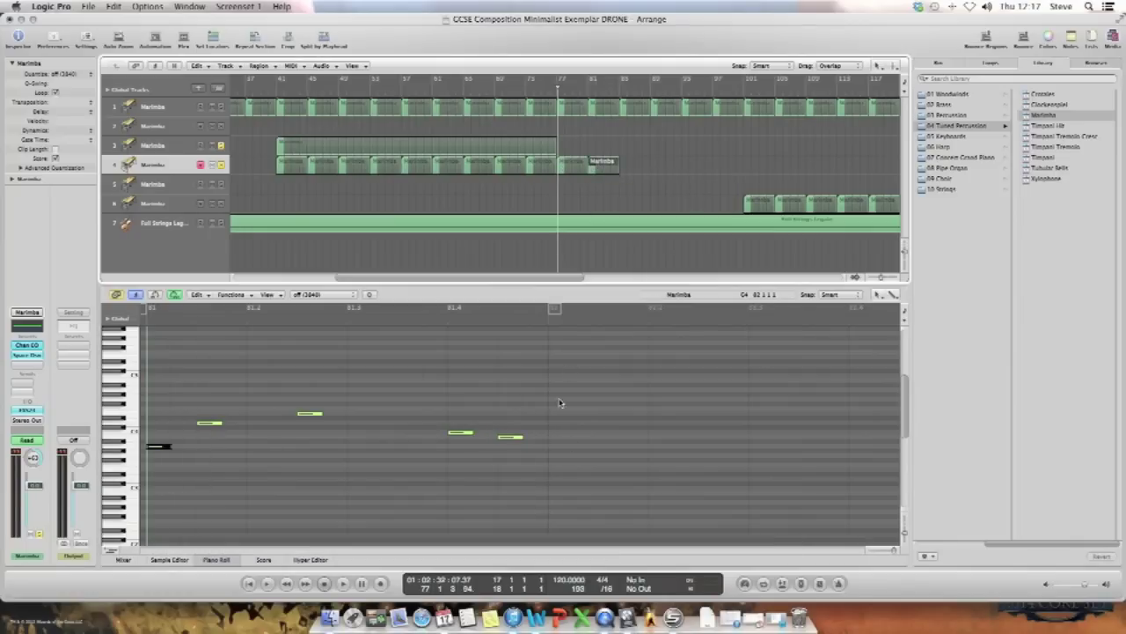
left_click_drag(594, 164, 656, 166)
mouse_move(182, 445)
left_mouse_down()
mouse_move(561, 438)
mouse_move(176, 437)
left_mouse_up()
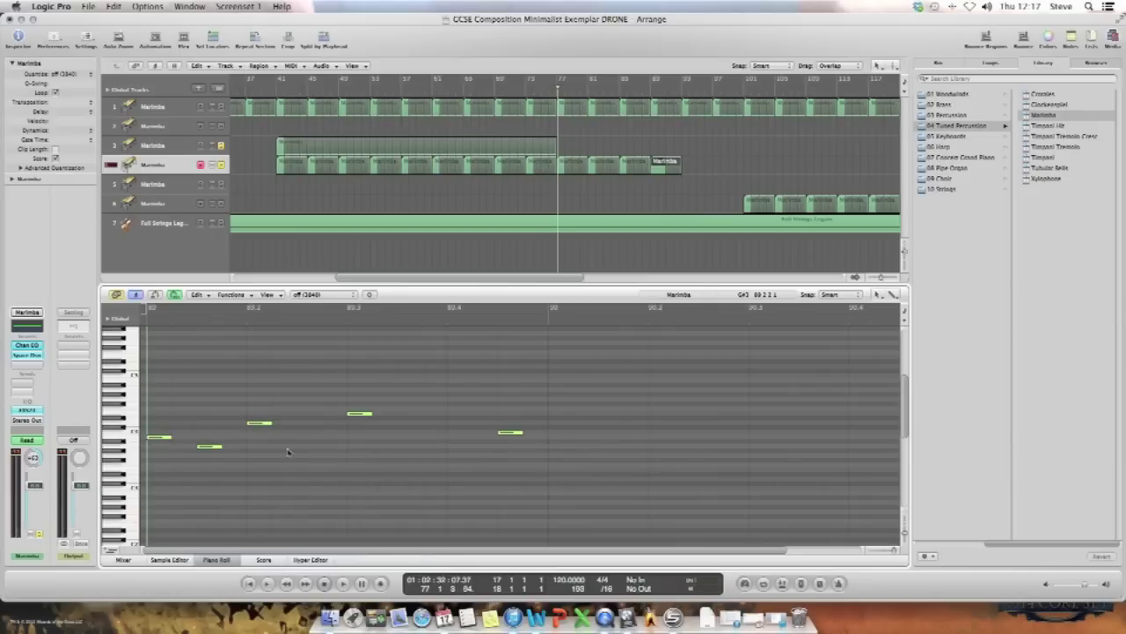
Add track 4 copies at bars 93 and 97, each one sixteenth later, moving the note that overhangs bar 97 to its start
left_click(655, 163)
left_click_drag(655, 162, 723, 157)
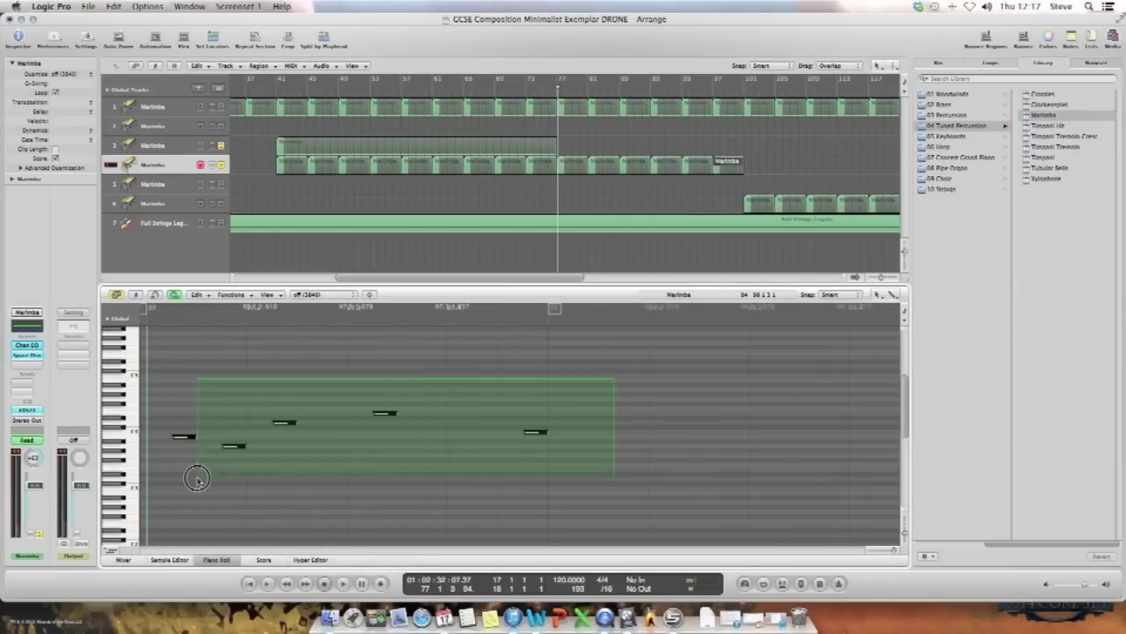
left_click(727, 163)
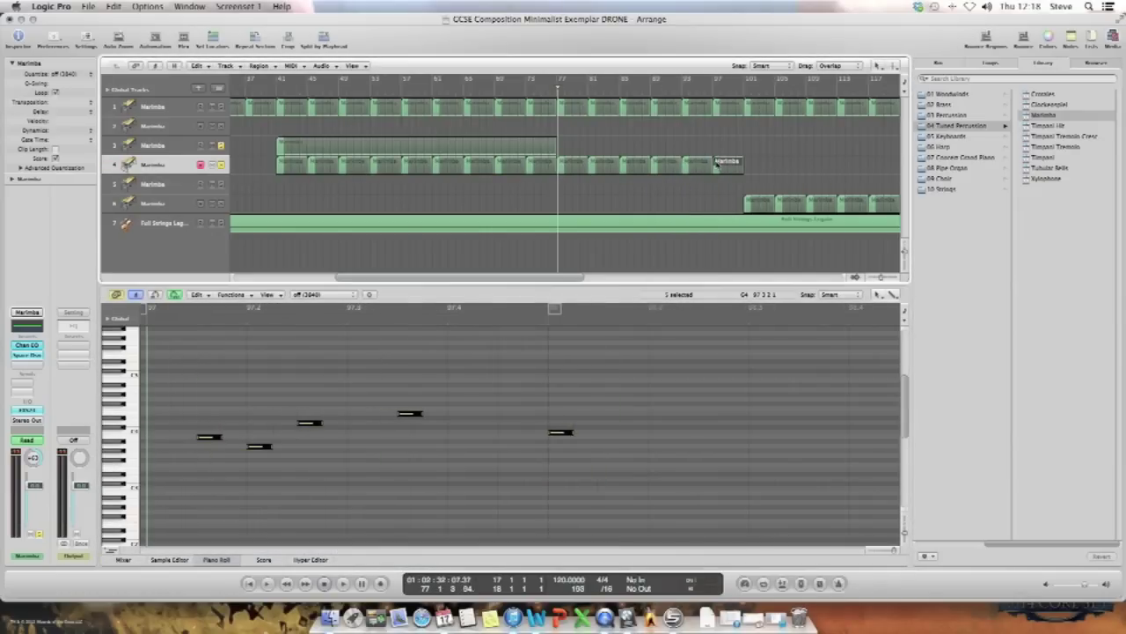
left_click_drag(560, 433, 160, 437)
Continue the track 4 pattern with copies at bars 101 and 105, each with its notes one sixteenth later
left_click(687, 168)
left_click_drag(720, 164, 751, 164)
left_click_drag(166, 443, 186, 433)
left_click_drag(749, 163, 780, 164)
Extend the looped Marimba region on track 3 to bar 109 and play the soloed tracks from bar 77
left_click(280, 146)
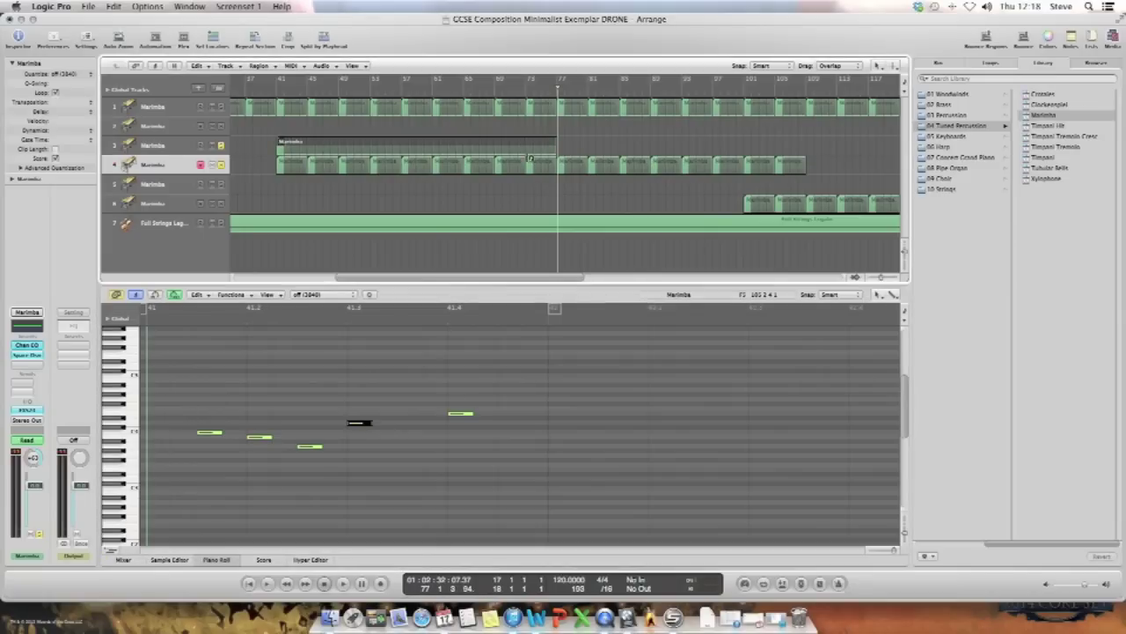
left_click_drag(557, 143, 803, 173)
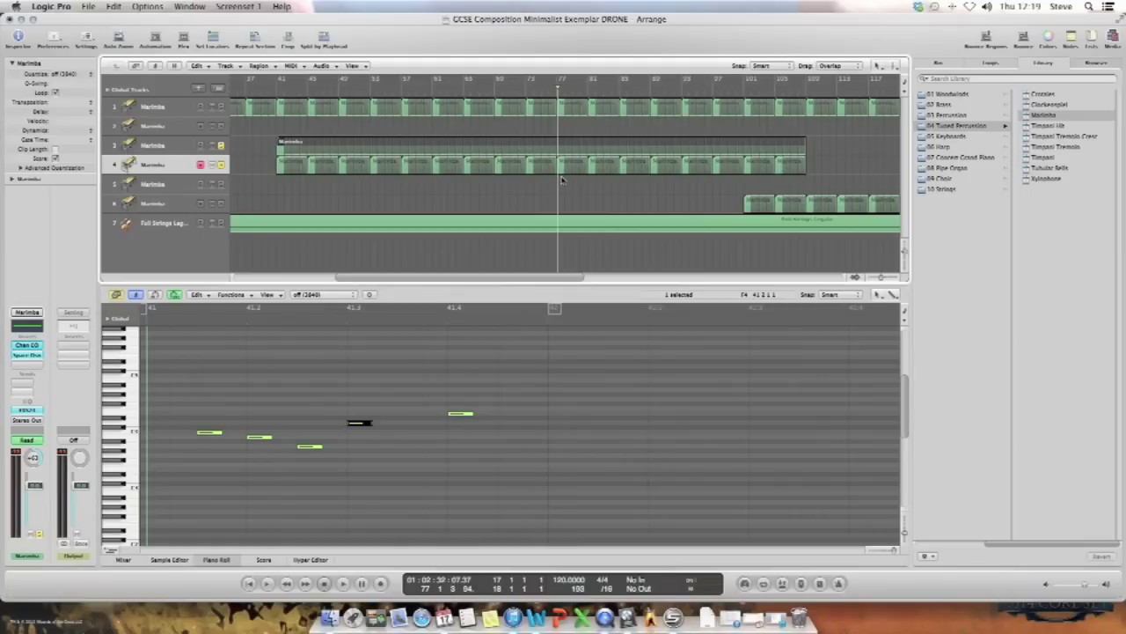
key("space")
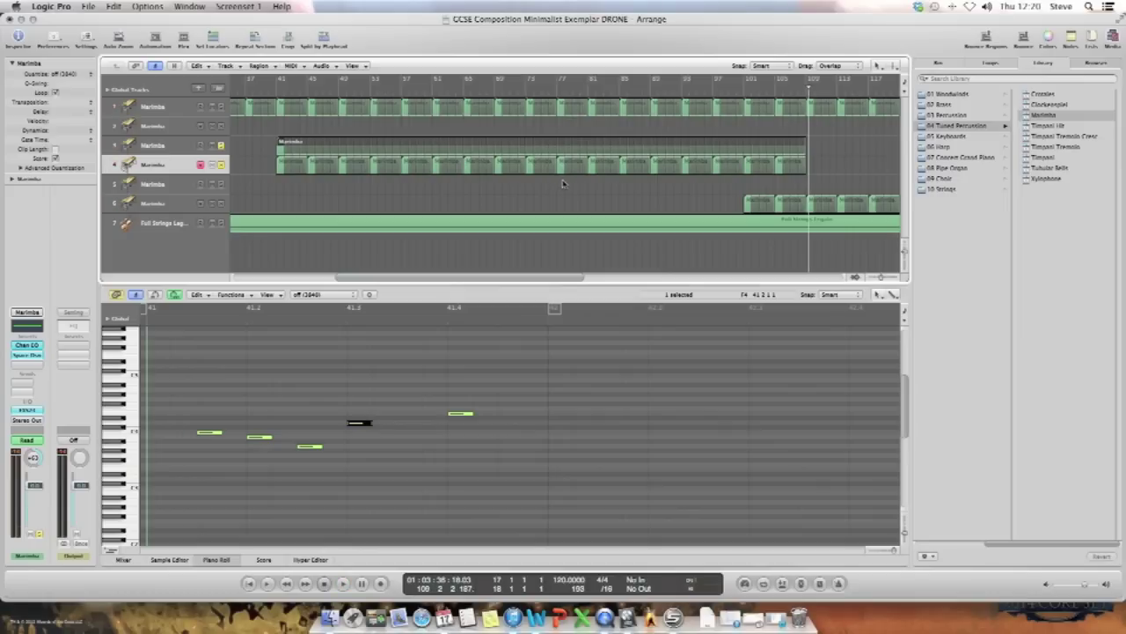
Turn off solo on Marimba tracks 3 and 4 and play the whole arrangement from around bar 50
scroll(564, 182, "left", 3)
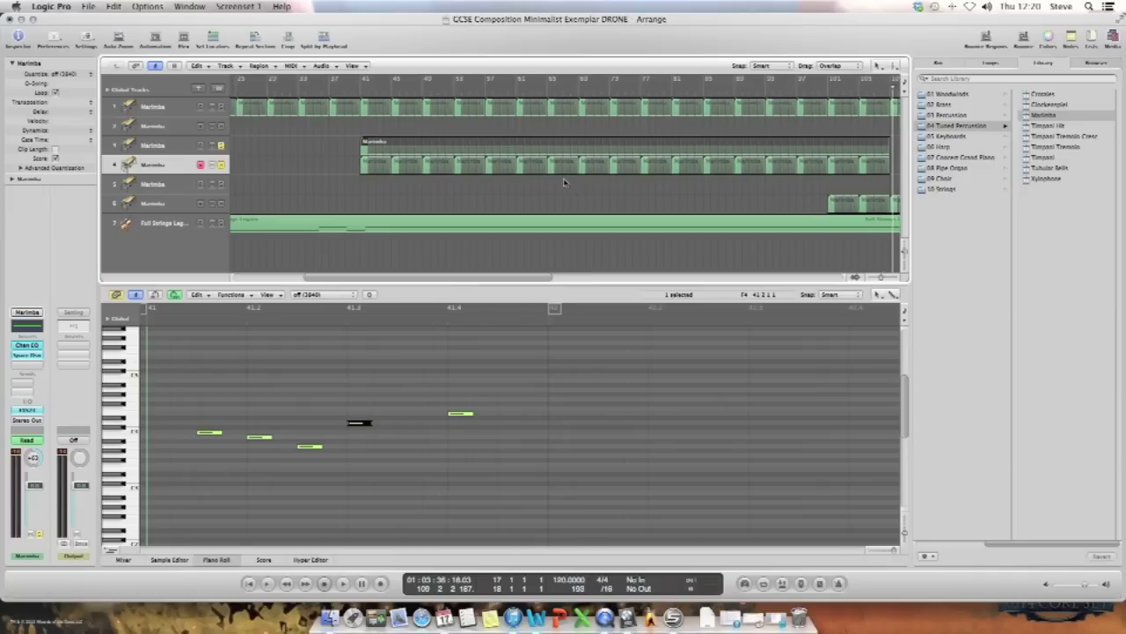
left_click(880, 278)
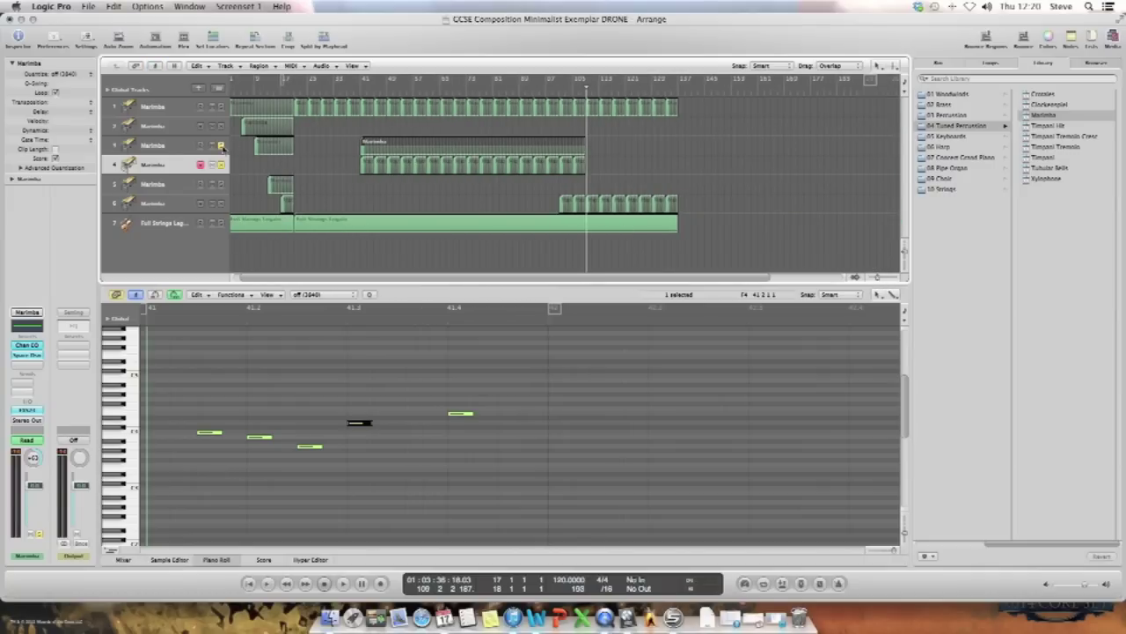
double_click(392, 86)
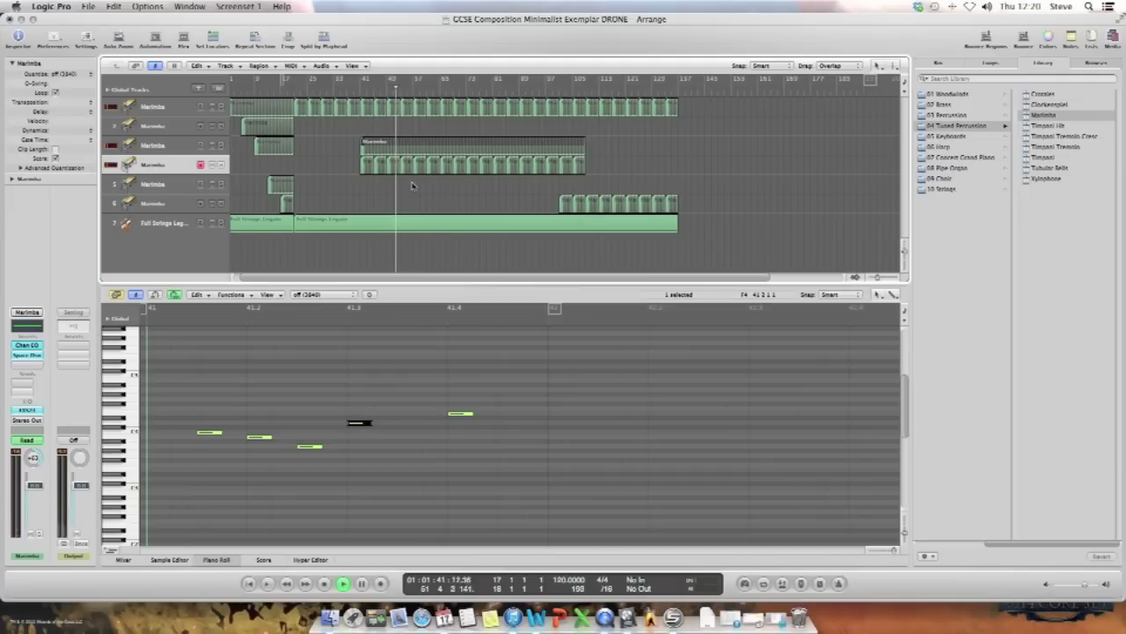